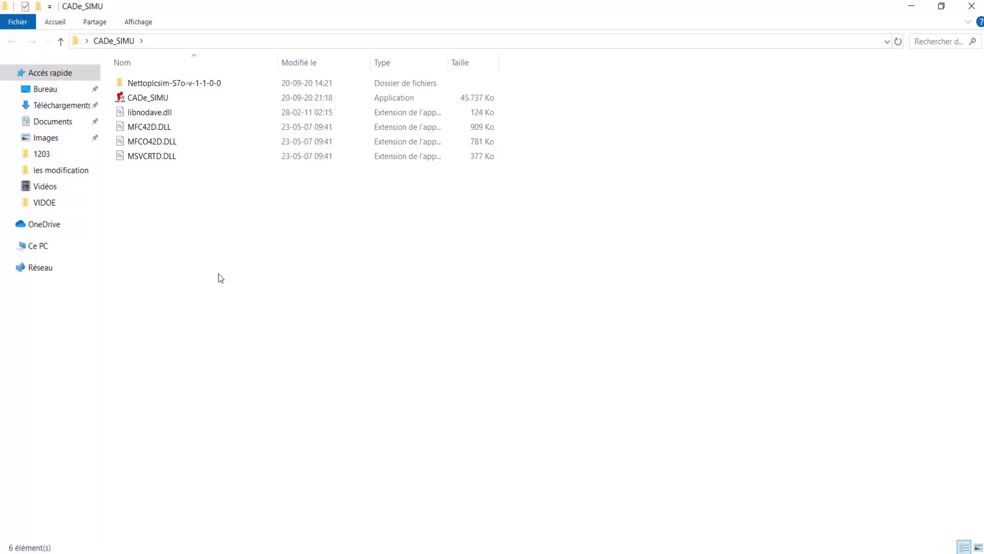
Step: Launch CADe_SIMU from its folder and enter the access password
{"action": "double_click", "coordinate": [180, 99]}
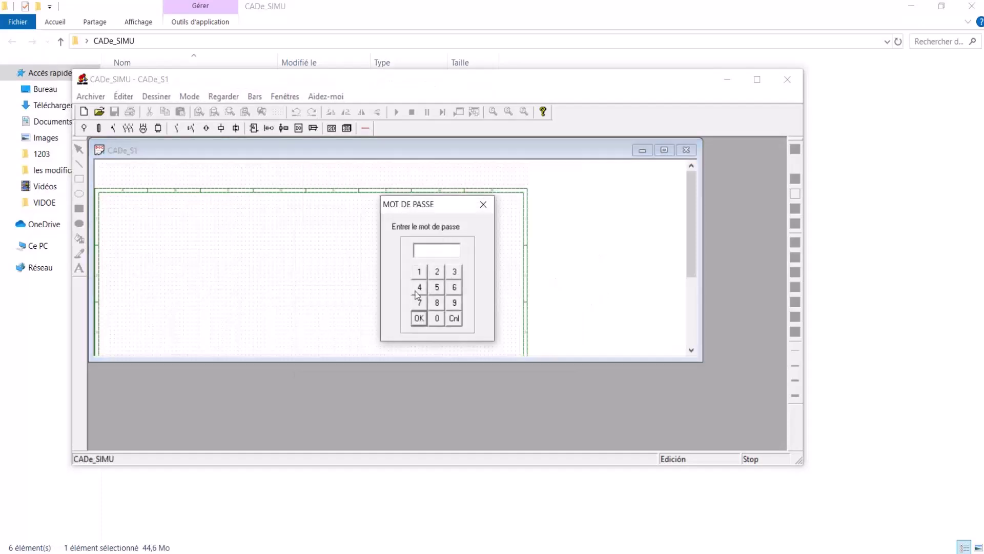
{"action": "left_click", "coordinate": [419, 287]}
{"action": "left_click", "coordinate": [455, 302]}
{"action": "left_click", "coordinate": [455, 287]}
{"action": "left_click", "coordinate": [437, 272]}
{"action": "left_click", "coordinate": [419, 318]}
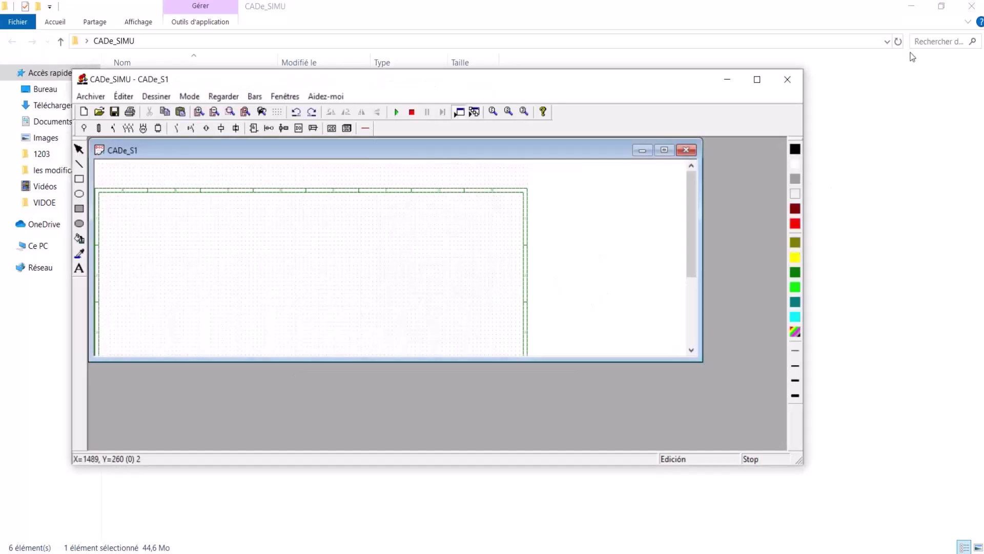
Step: Maximize the program window and the CADe_S1 drawing sheet inside it
{"action": "left_click", "coordinate": [757, 79]}
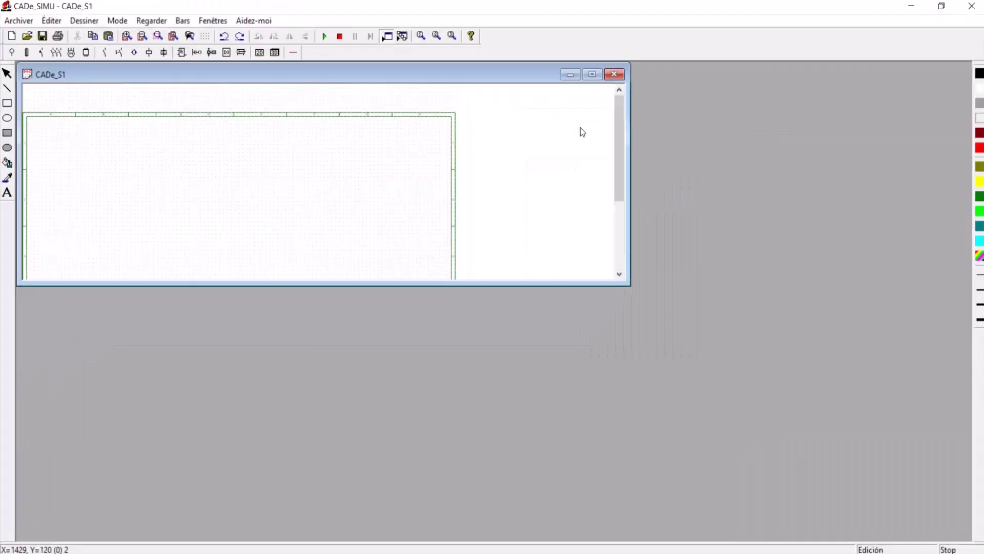
{"action": "left_click", "coordinate": [588, 72]}
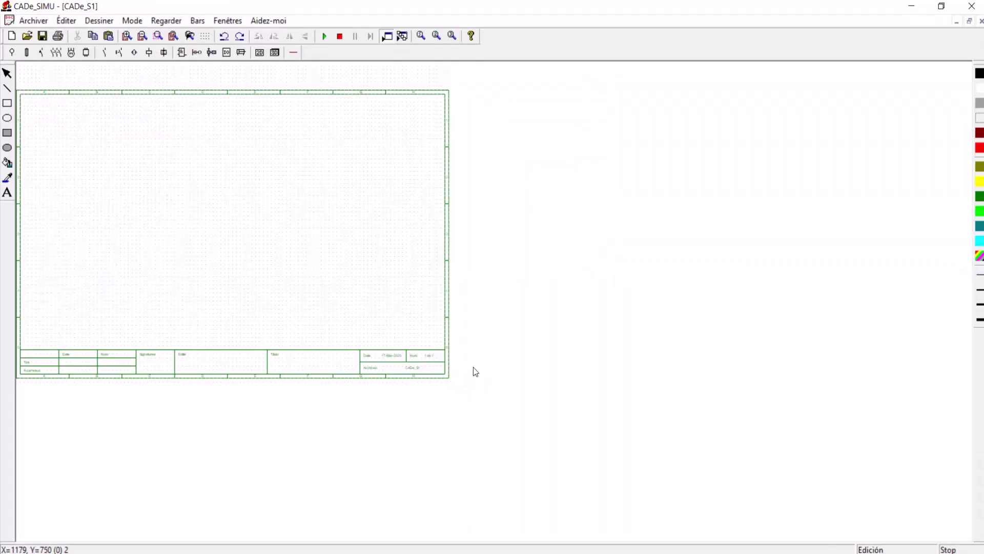
Step: Examine the component libraries from power supplies, fuses, contactors and motors through contacts, sensors and coils to logic, ladder and sequence elements
{"action": "left_click", "coordinate": [12, 53]}
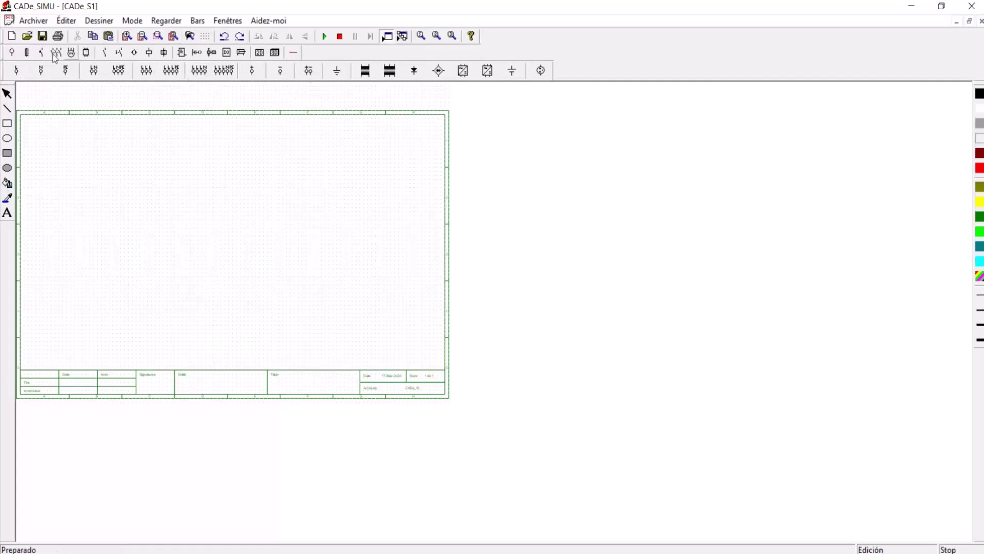
{"action": "left_click", "coordinate": [27, 54]}
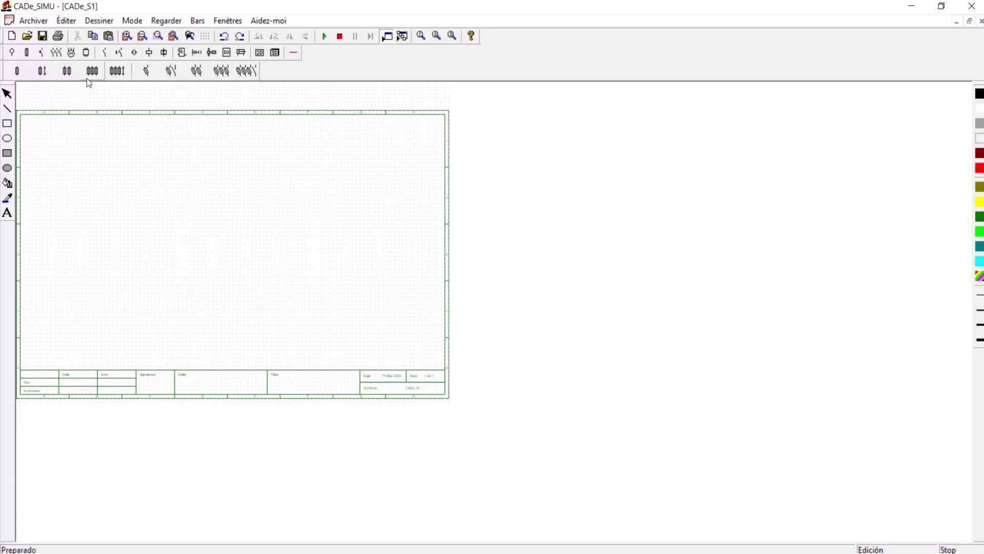
{"action": "left_click", "coordinate": [56, 52]}
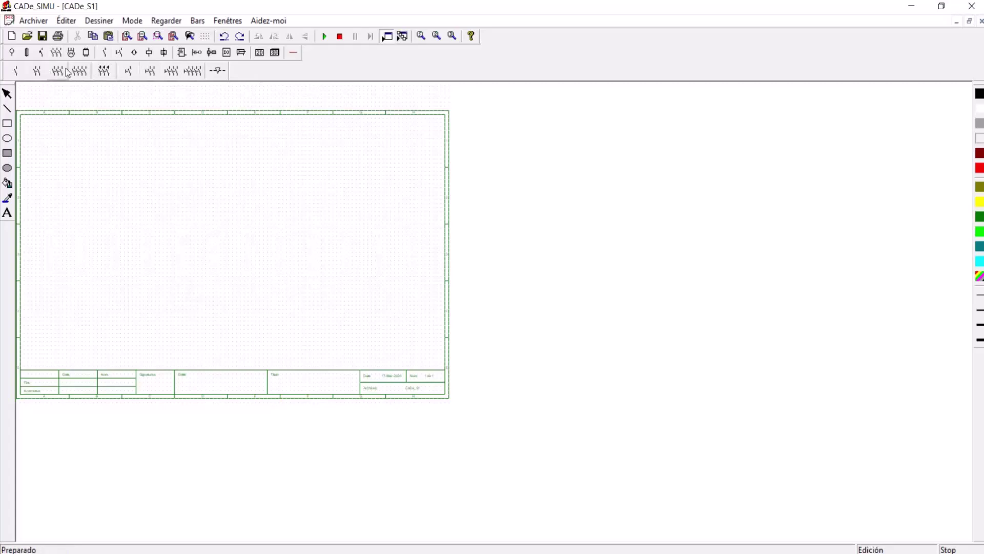
{"action": "left_click", "coordinate": [72, 52]}
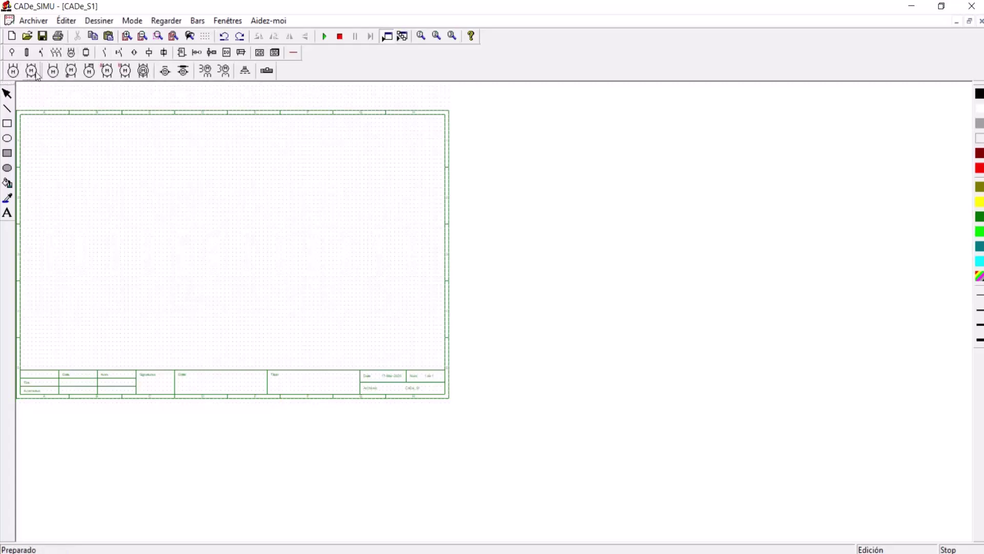
{"action": "left_click", "coordinate": [86, 54]}
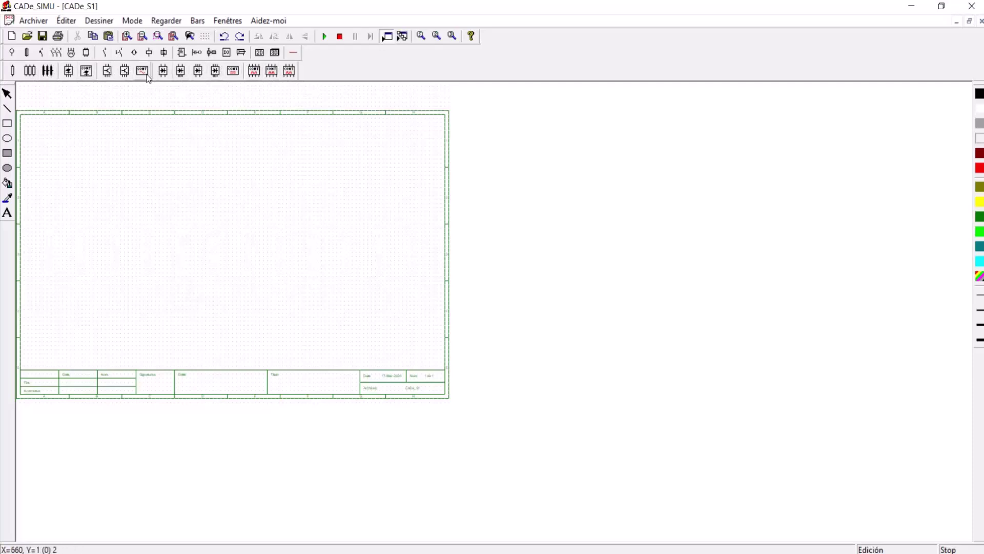
{"action": "left_click", "coordinate": [103, 54]}
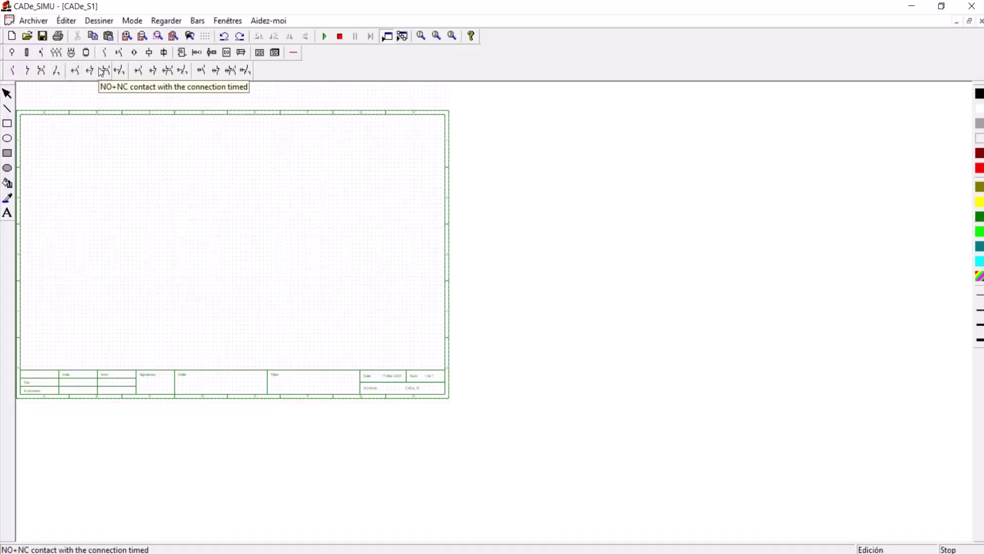
{"action": "left_click", "coordinate": [104, 53]}
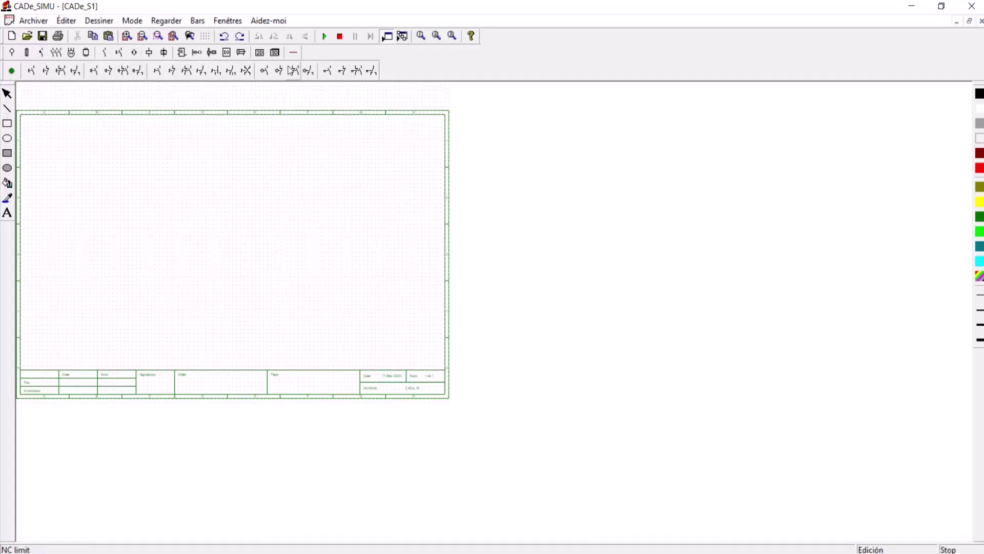
{"action": "left_click", "coordinate": [131, 55]}
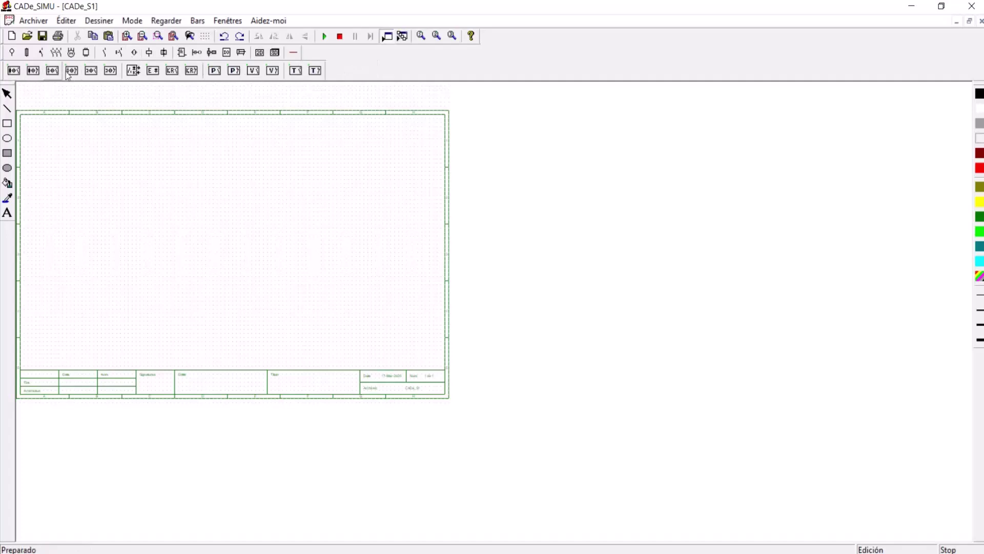
{"action": "left_click", "coordinate": [149, 52]}
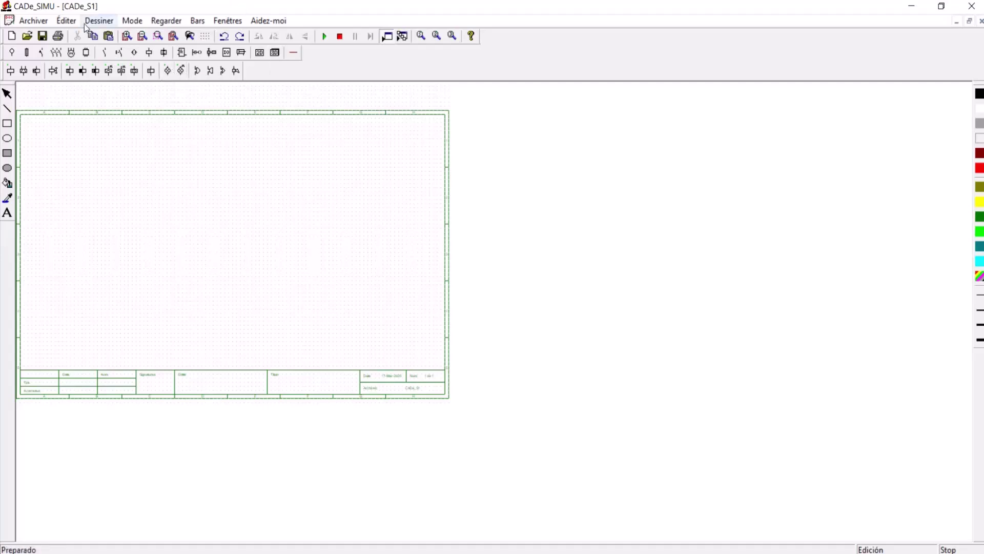
{"action": "left_click", "coordinate": [163, 52]}
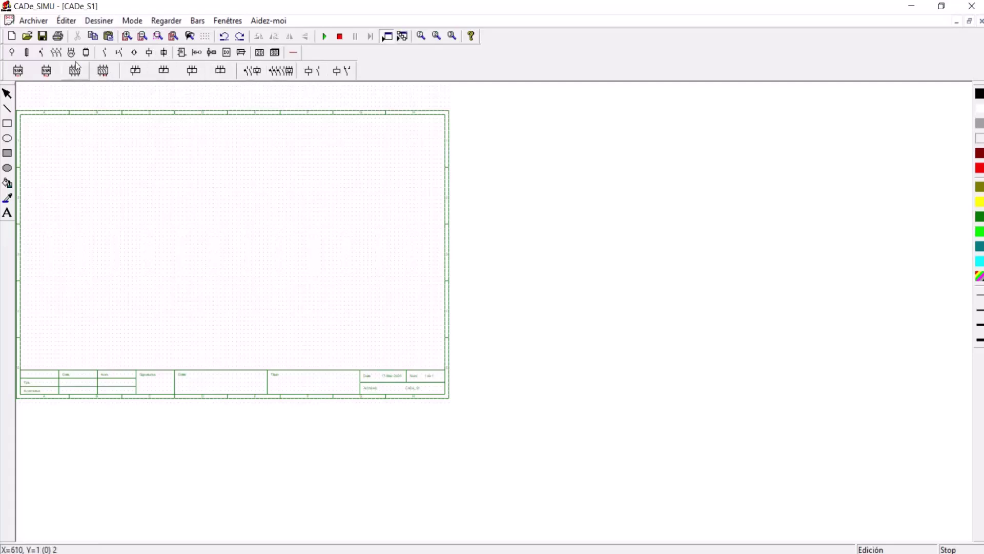
{"action": "left_click", "coordinate": [183, 54]}
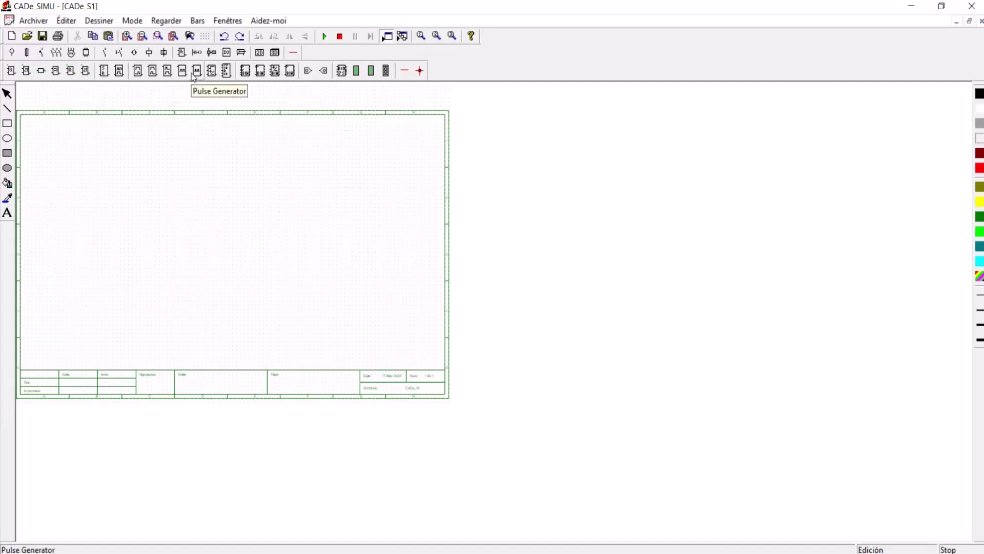
{"action": "left_click", "coordinate": [197, 52]}
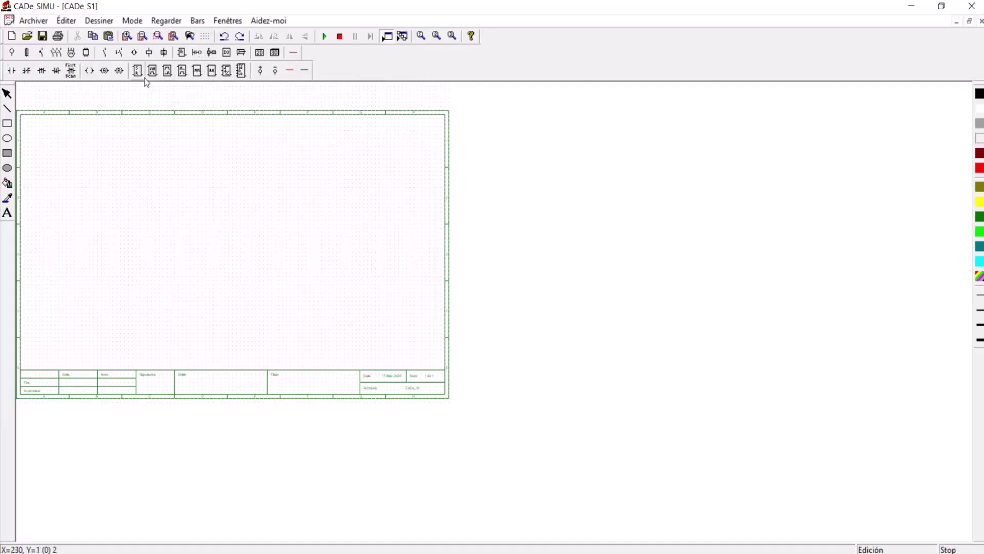
{"action": "left_click", "coordinate": [208, 52]}
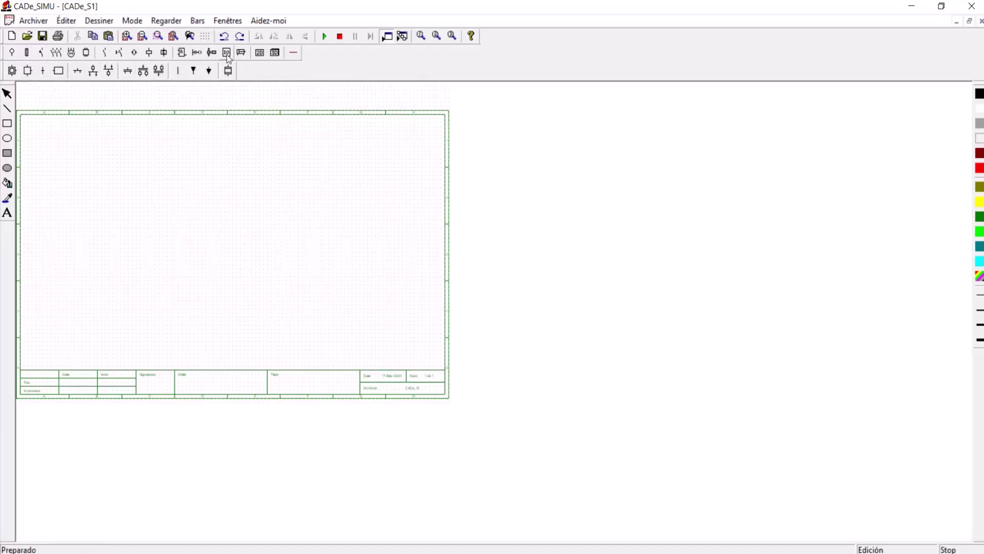
Step: Examine the input/output and remaining component libraries, previewing the Siemens LOGO! module and the red rotary switch without placing them
{"action": "left_click", "coordinate": [226, 53]}
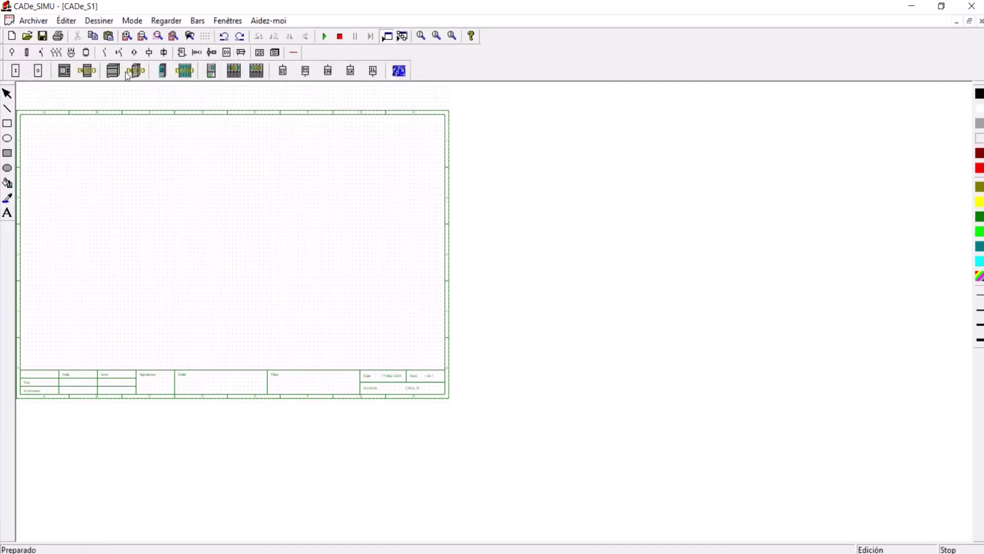
{"action": "left_click", "coordinate": [65, 72]}
{"action": "left_click", "coordinate": [123, 195]}
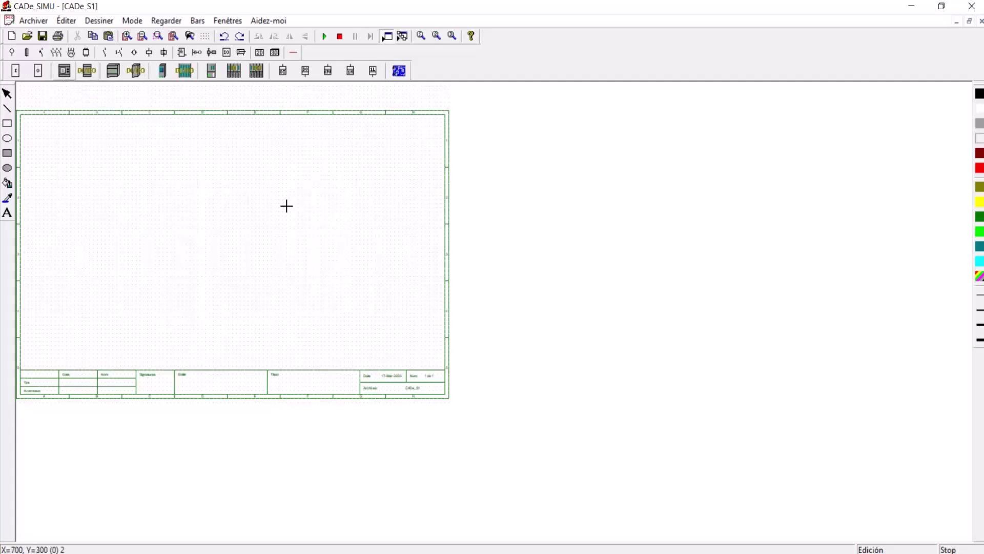
{"action": "left_click", "coordinate": [258, 157]}
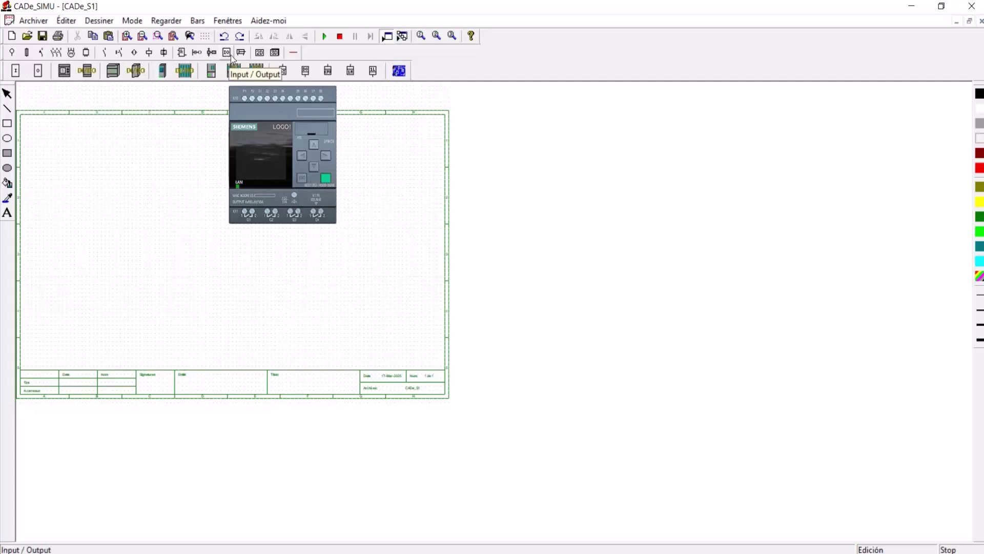
{"action": "left_click", "coordinate": [241, 53]}
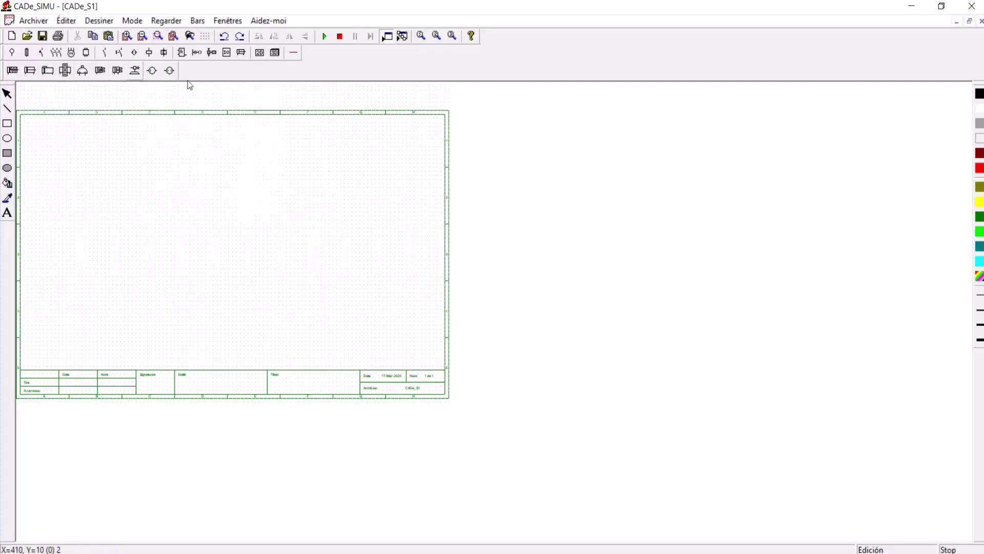
{"action": "left_click", "coordinate": [259, 54]}
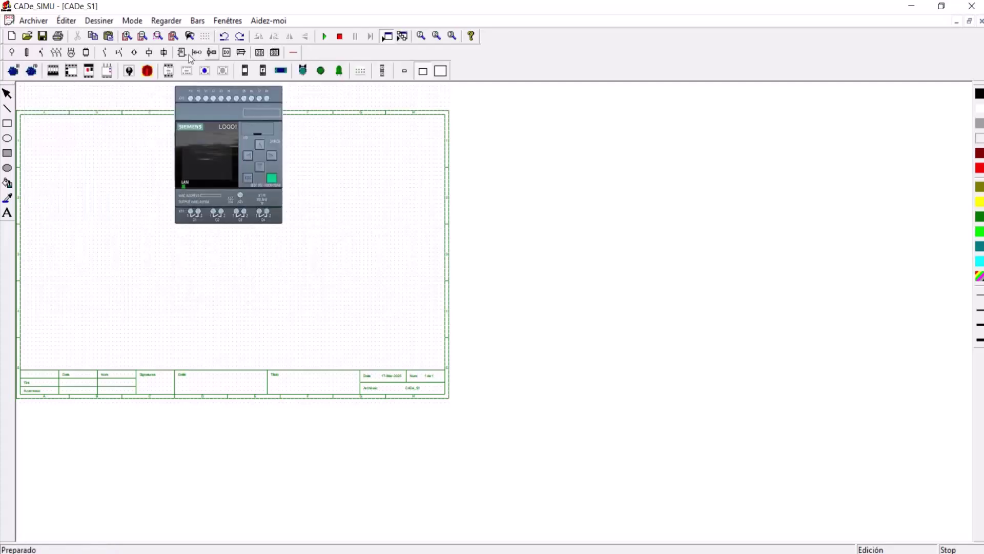
{"action": "left_click", "coordinate": [88, 190]}
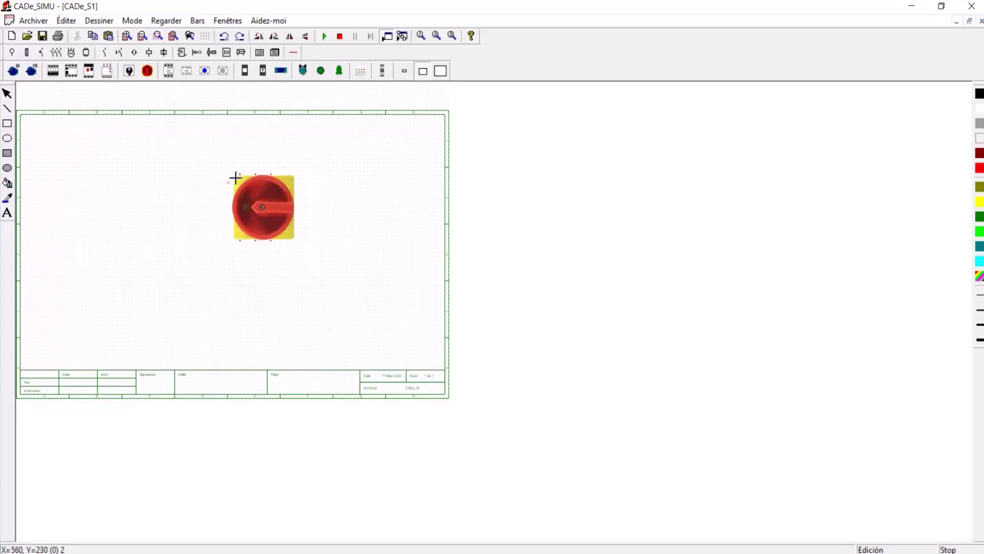
{"action": "left_click", "coordinate": [293, 52]}
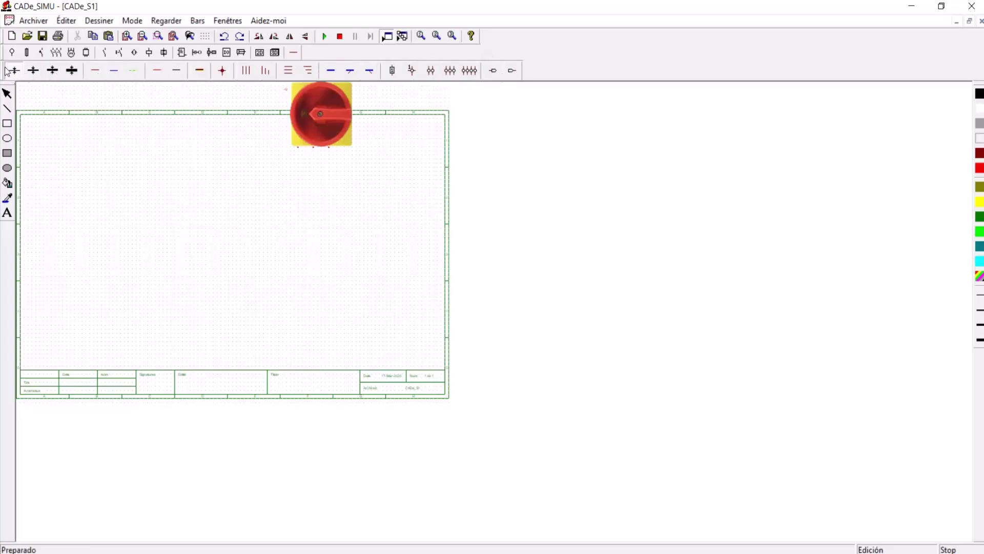
{"action": "left_click", "coordinate": [14, 53]}
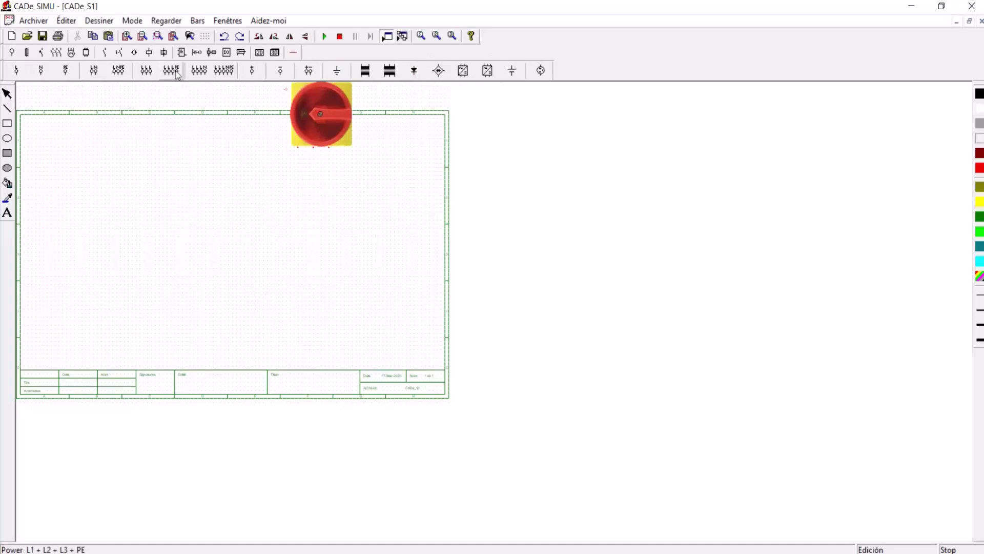
{"action": "left_click", "coordinate": [8, 94]}
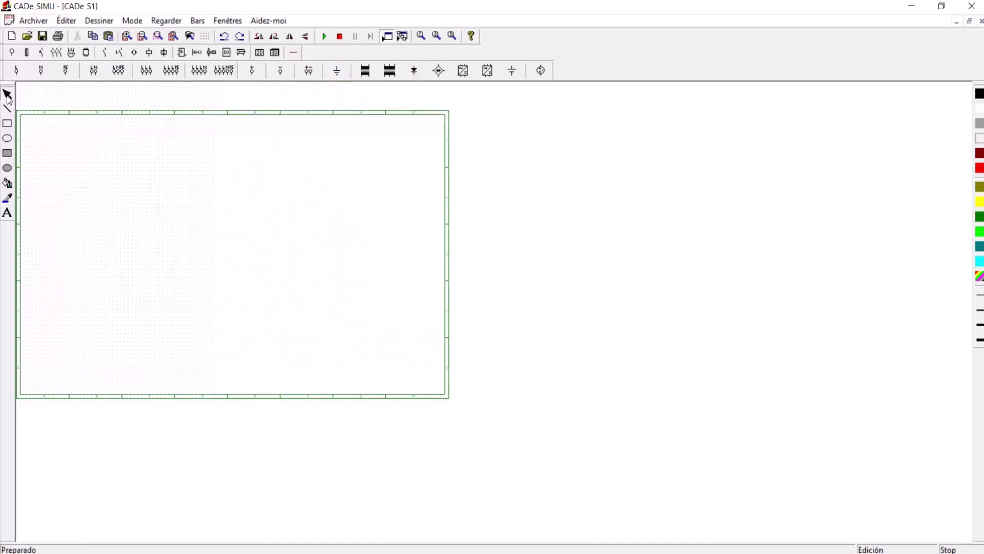
Step: Place a rotated L1 + L2 + L3 + N + PE power supply in the upper-left corner of the drawing sheet
{"action": "left_click", "coordinate": [293, 52]}
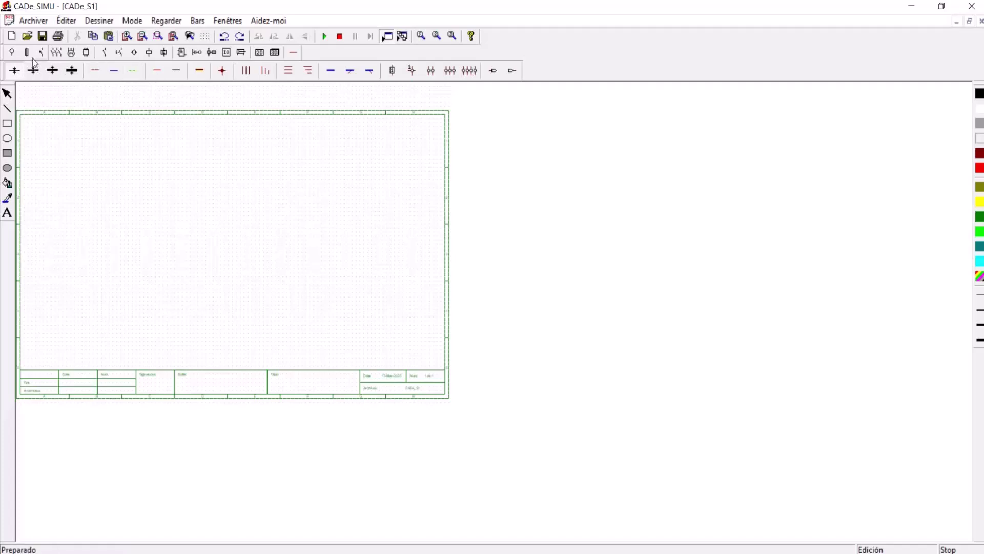
{"action": "left_click", "coordinate": [12, 52]}
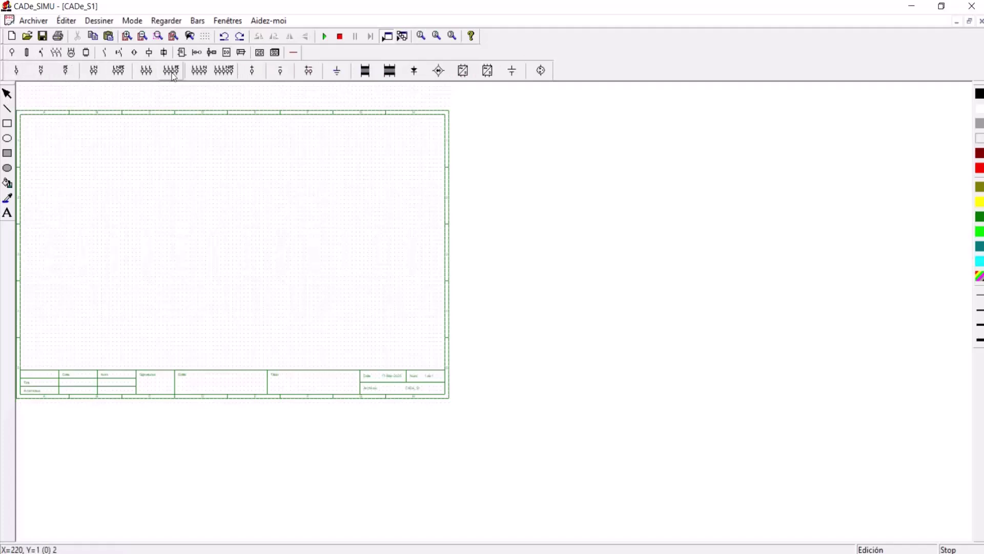
{"action": "left_click", "coordinate": [224, 71]}
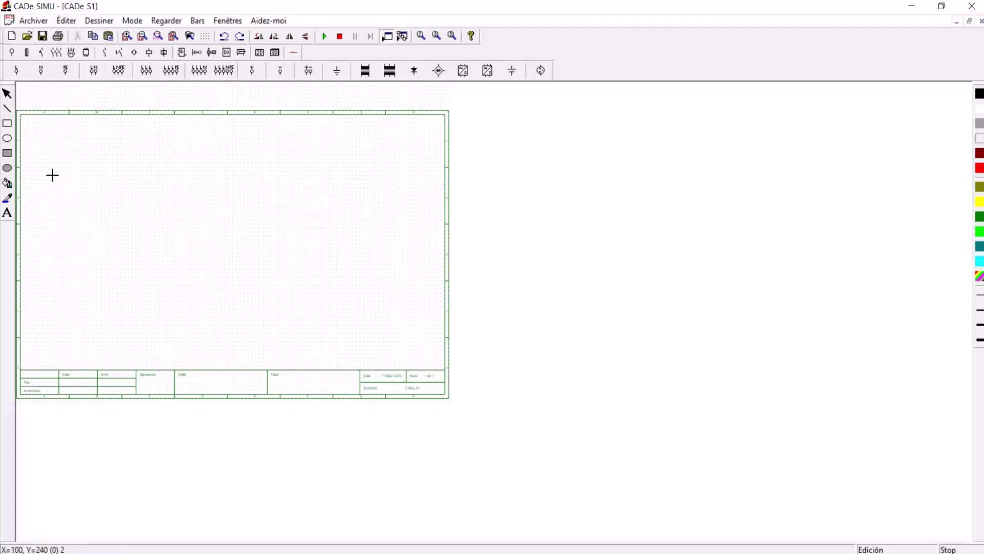
{"action": "left_click", "coordinate": [260, 37]}
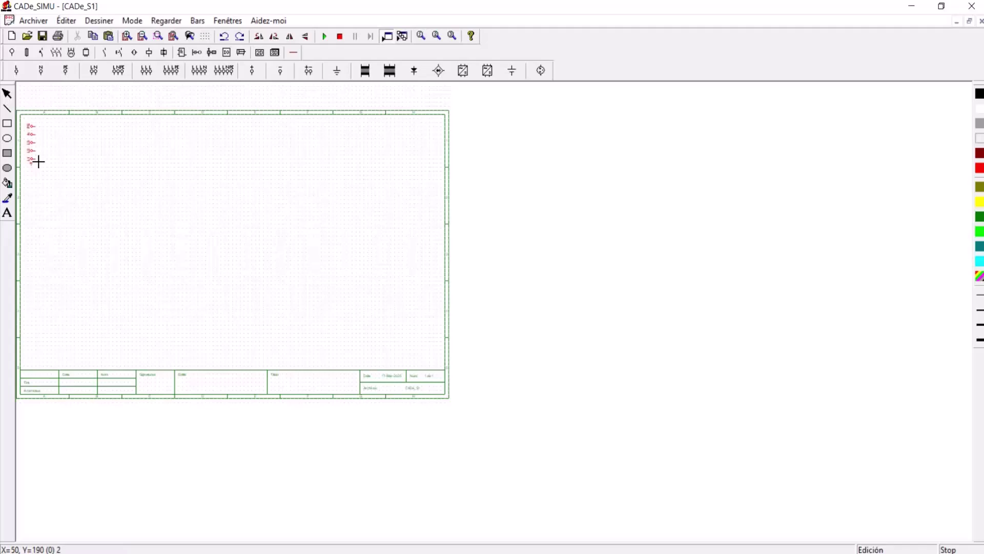
{"action": "left_click", "coordinate": [38, 162]}
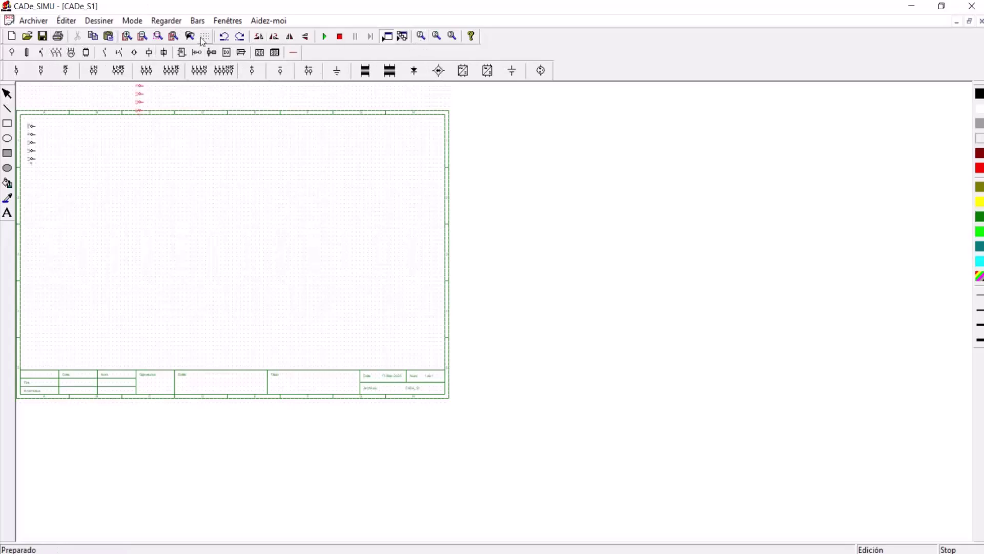
Step: Draw a three-wire horizontal line from the L1, L2 and L3 terminals across the sheet to column H
{"action": "left_click", "coordinate": [128, 38]}
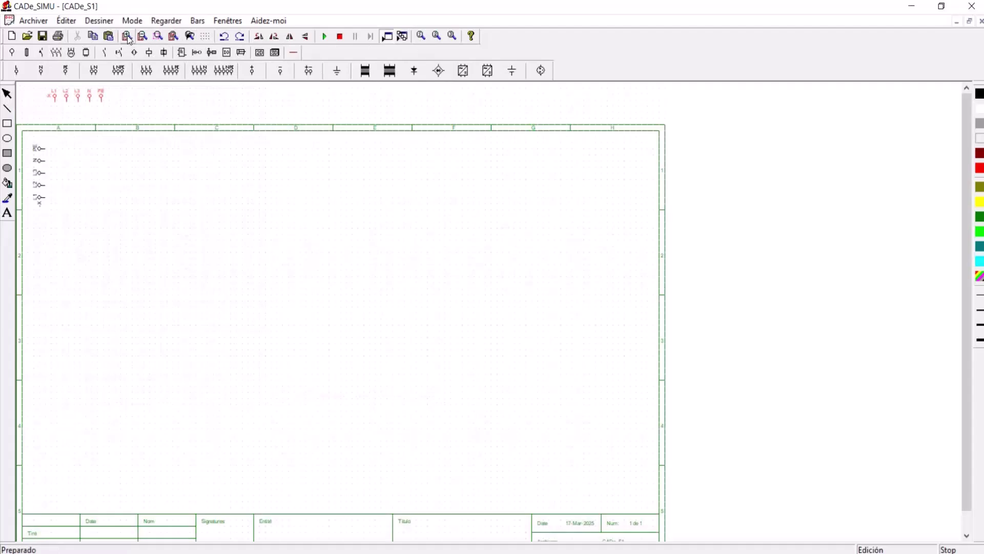
{"action": "left_click", "coordinate": [128, 38]}
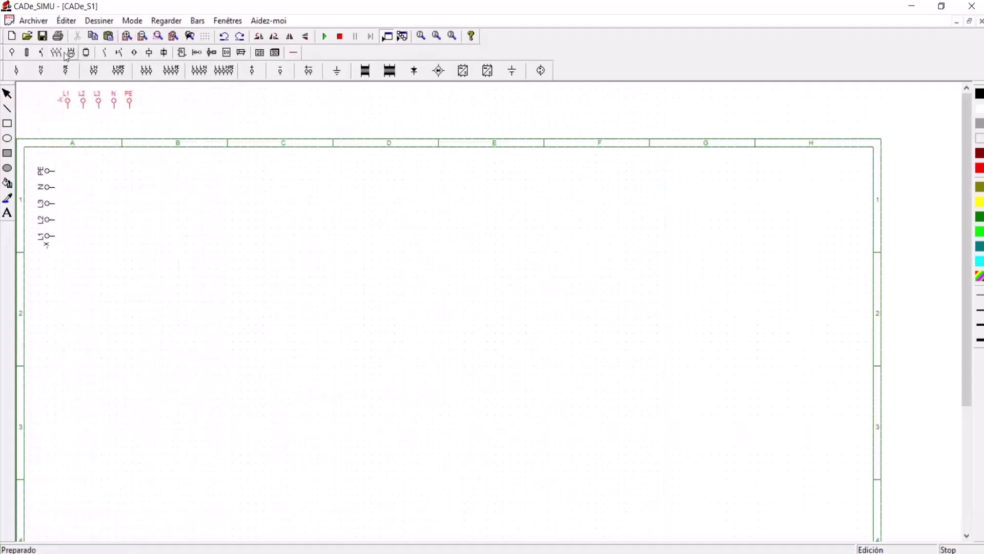
{"action": "left_click", "coordinate": [293, 52]}
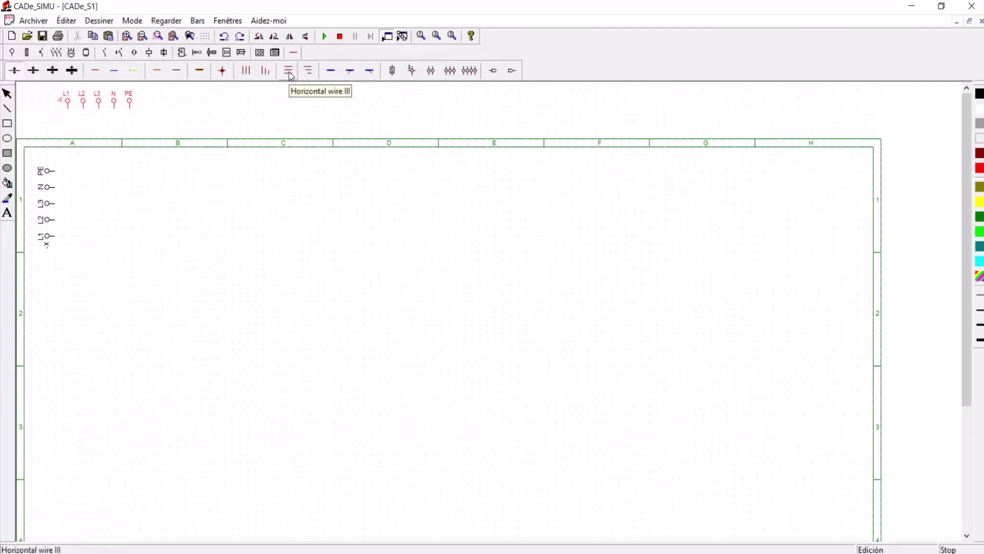
{"action": "left_click", "coordinate": [290, 75]}
{"action": "left_click_drag", "start_coordinate": [64, 206], "coordinate": [826, 252]}
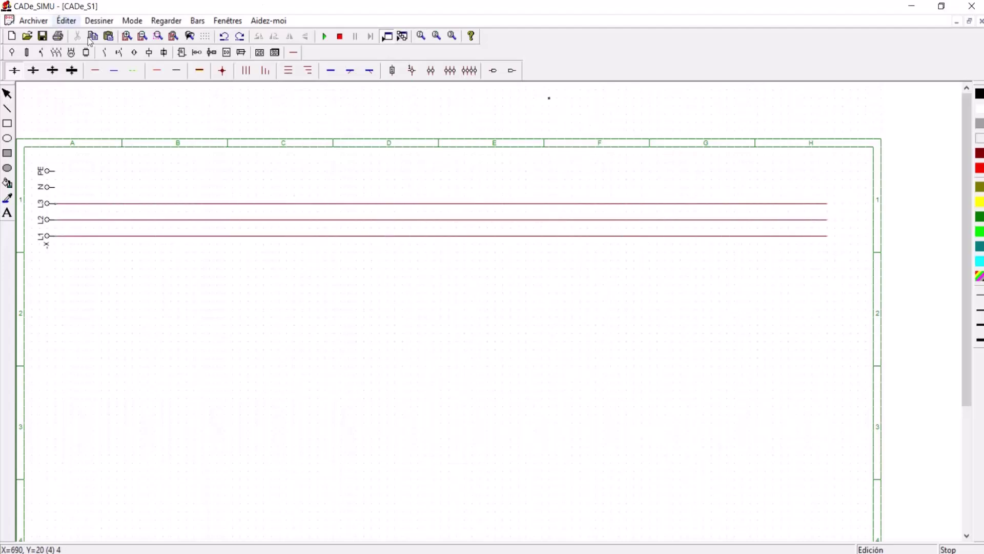
Step: Draw a neutral wire from the N terminal and a protective-earth wire from the PE terminal, both across the sheet to column H
{"action": "left_click", "coordinate": [115, 71]}
{"action": "mouse_move", "coordinate": [59, 190]}
{"action": "left_mouse_down"}
{"action": "mouse_move", "coordinate": [620, 162]}
{"action": "mouse_move", "coordinate": [829, 217]}
{"action": "left_mouse_up"}
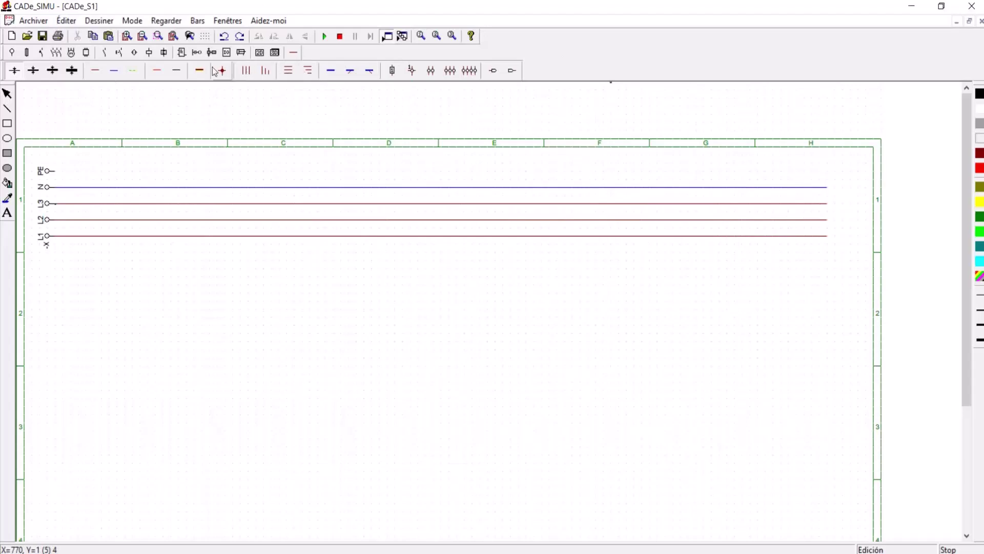
{"action": "left_click", "coordinate": [133, 70]}
{"action": "left_click_drag", "start_coordinate": [59, 173], "coordinate": [828, 180]}
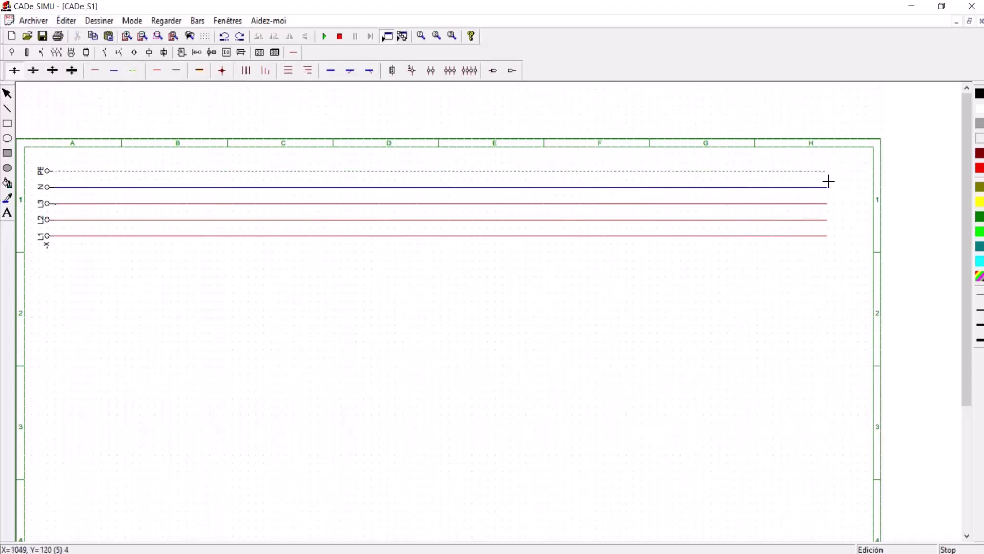
Step: Place a three-pole thermal-magnetic circuit breaker below the supply lines in column B
{"action": "left_click", "coordinate": [54, 55]}
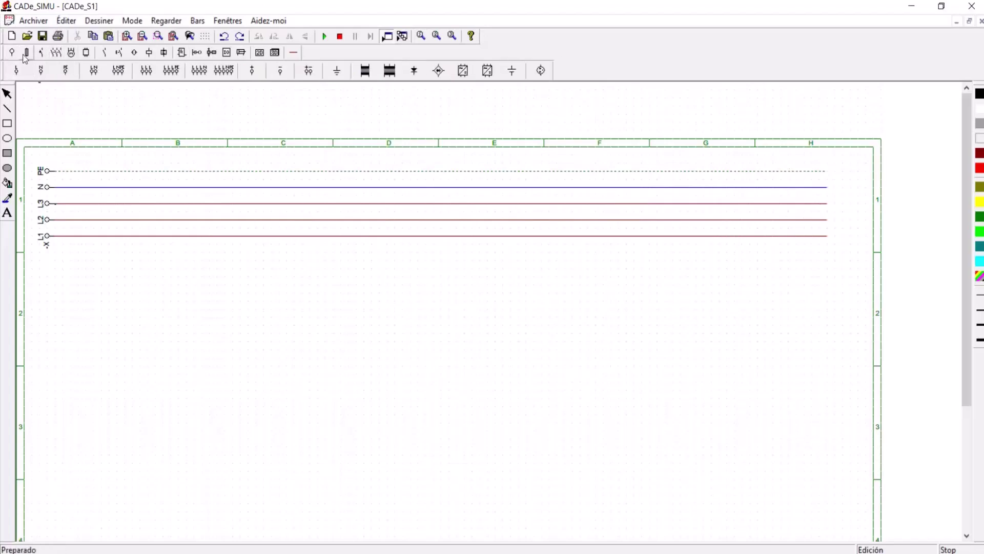
{"action": "left_click", "coordinate": [53, 55]}
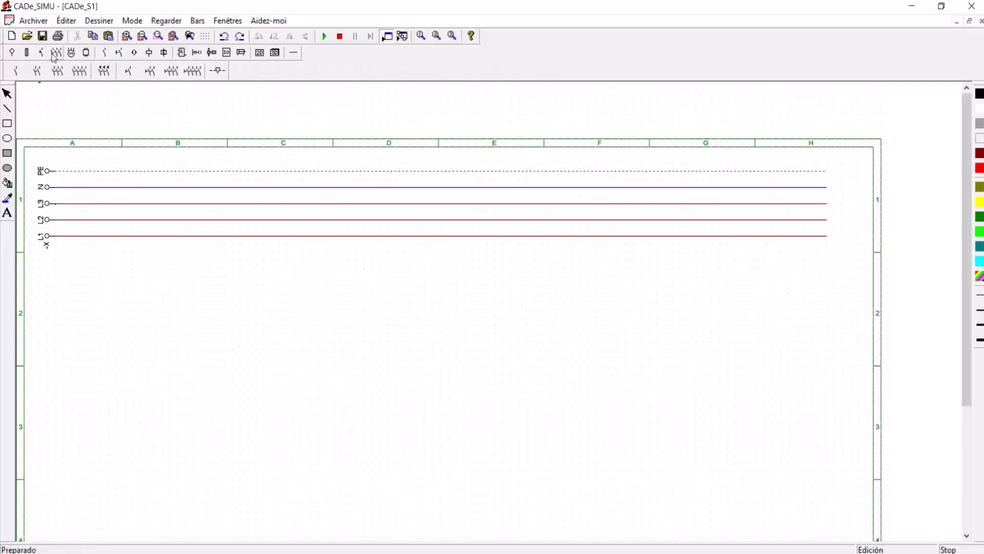
{"action": "left_click", "coordinate": [42, 54]}
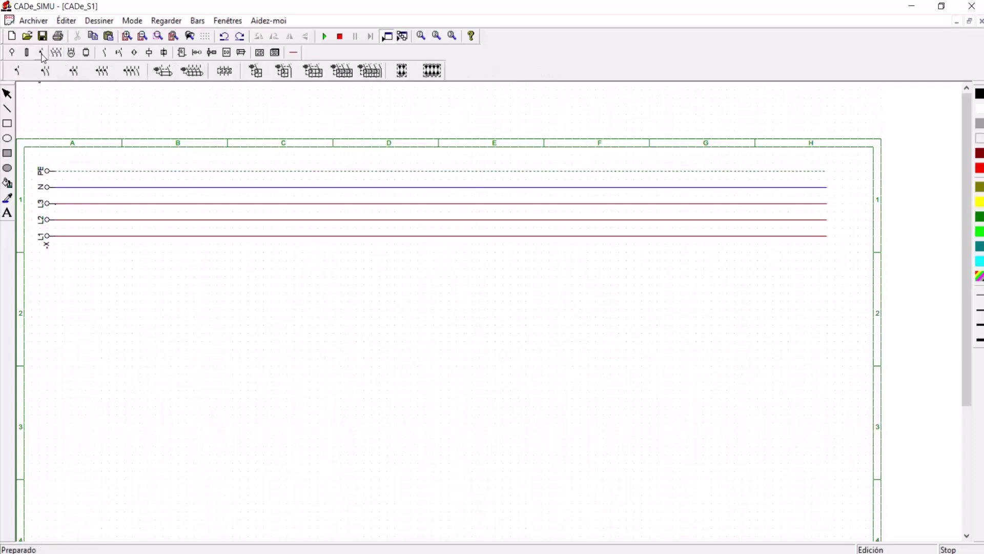
{"action": "left_click", "coordinate": [198, 74]}
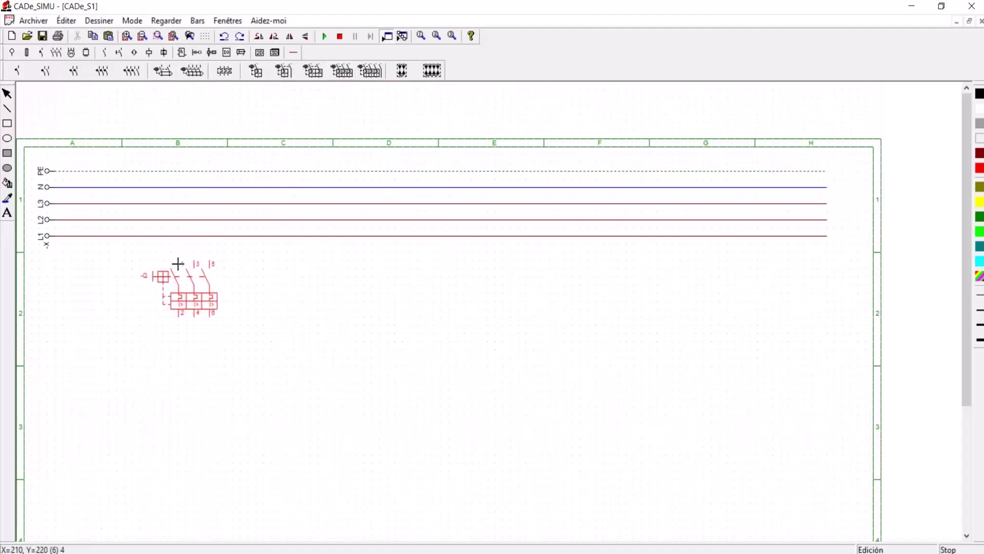
{"action": "left_click", "coordinate": [177, 264]}
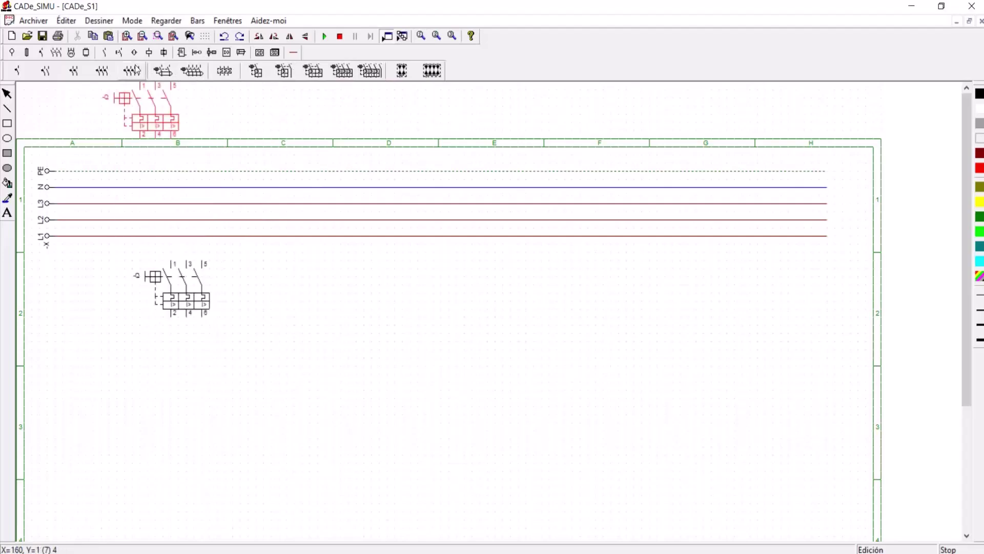
Step: Place three-pole KM contactor contacts below the column B breaker and a three-pole thermal overload relay beneath them, aligned with its poles
{"action": "left_click", "coordinate": [55, 52]}
{"action": "left_click", "coordinate": [58, 72]}
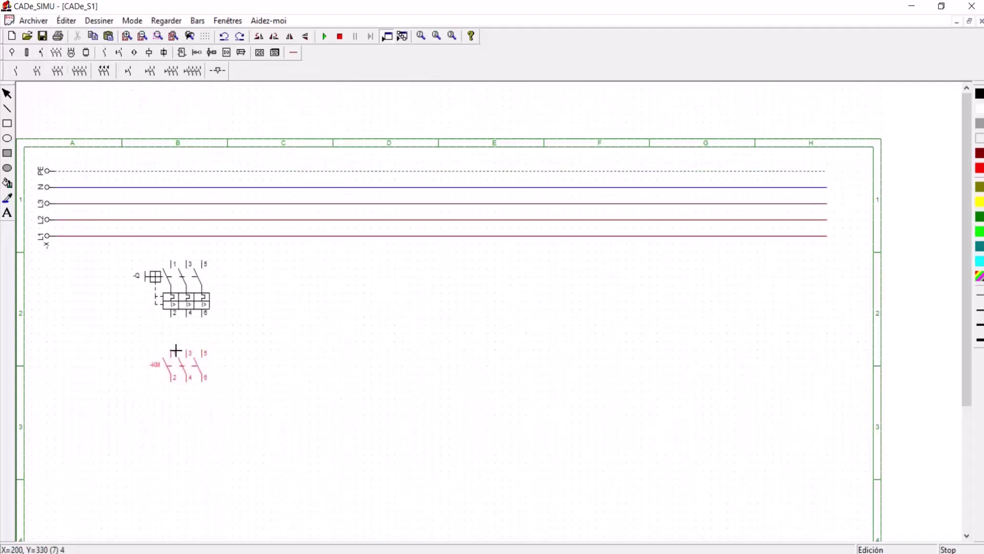
{"action": "left_click", "coordinate": [175, 350]}
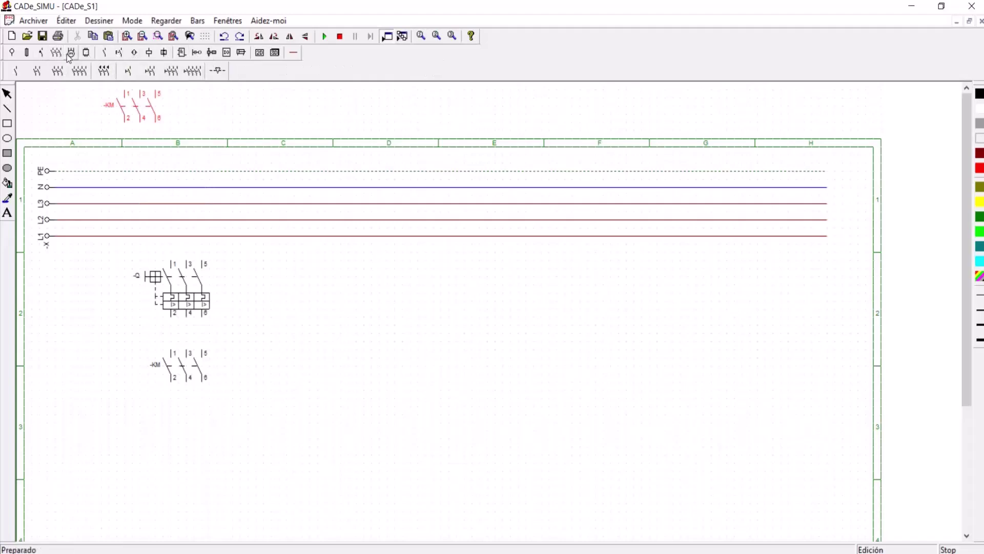
{"action": "left_click", "coordinate": [44, 53]}
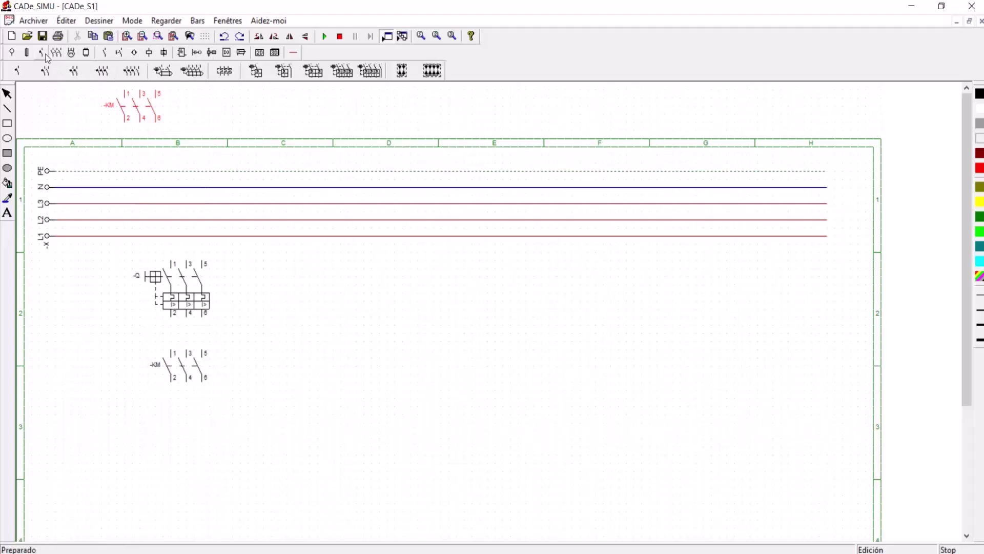
{"action": "left_click", "coordinate": [227, 72]}
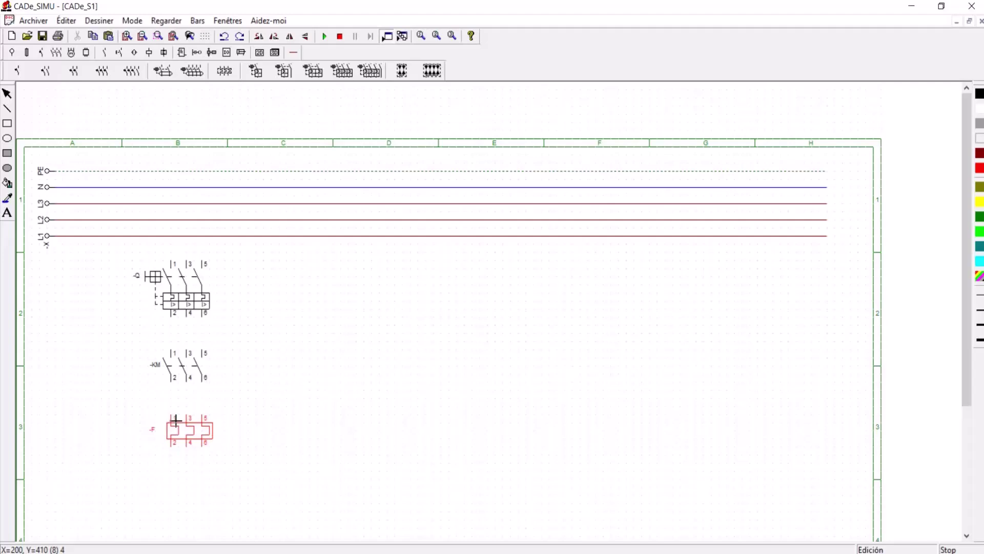
{"action": "left_click", "coordinate": [174, 421]}
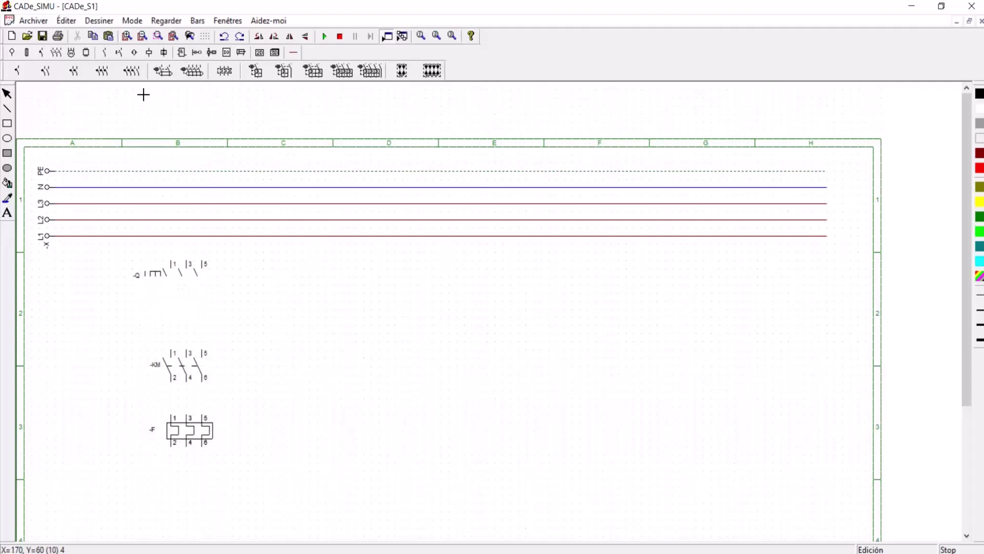
Step: Place a three-phase motor with U1, V1, W1 and PE terminals directly below the overload relay
{"action": "left_click", "coordinate": [70, 53]}
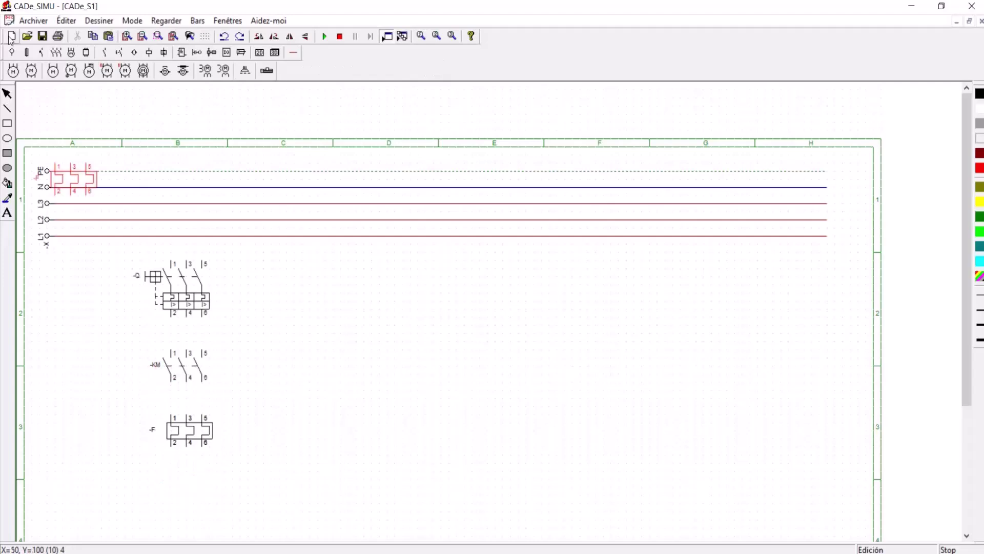
{"action": "left_click", "coordinate": [13, 71]}
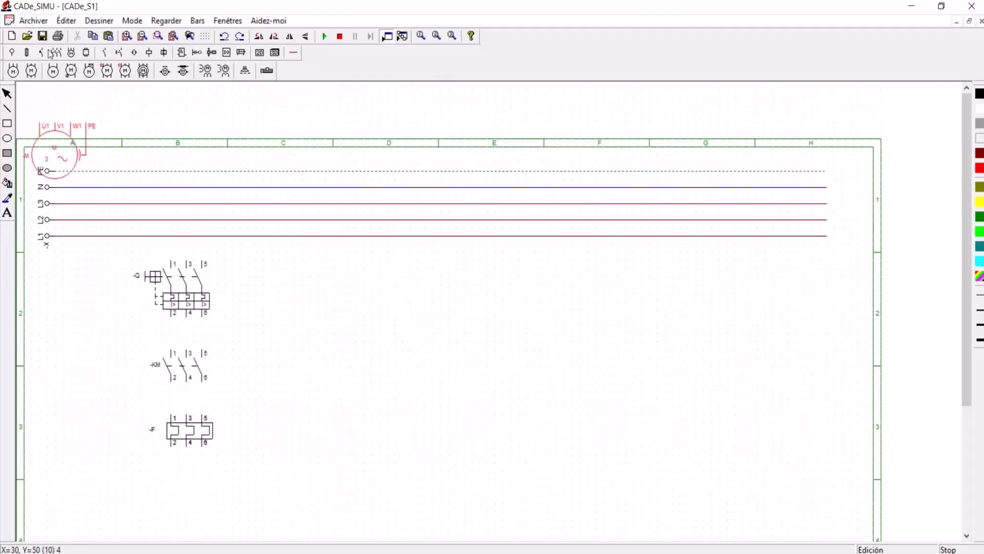
{"action": "left_click", "coordinate": [20, 72]}
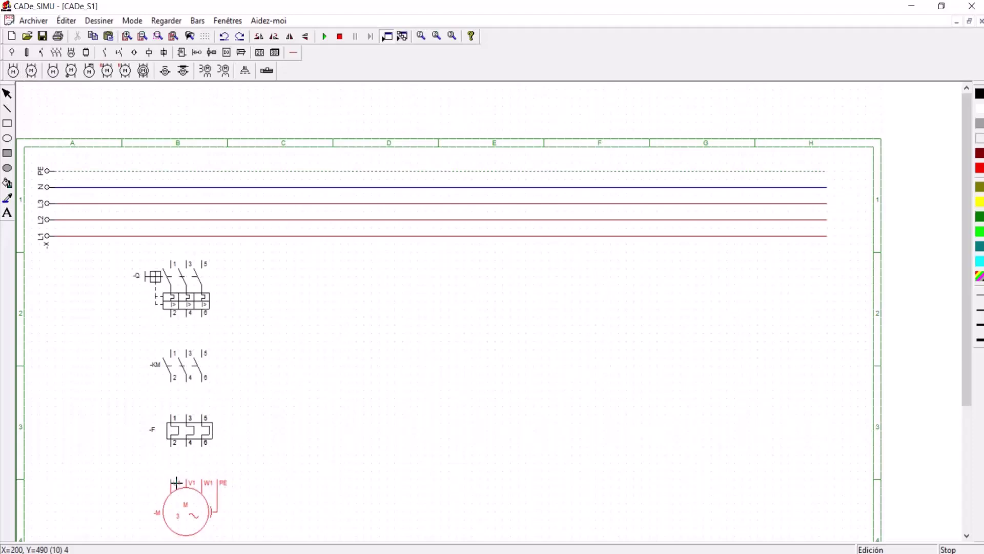
{"action": "left_click", "coordinate": [176, 483]}
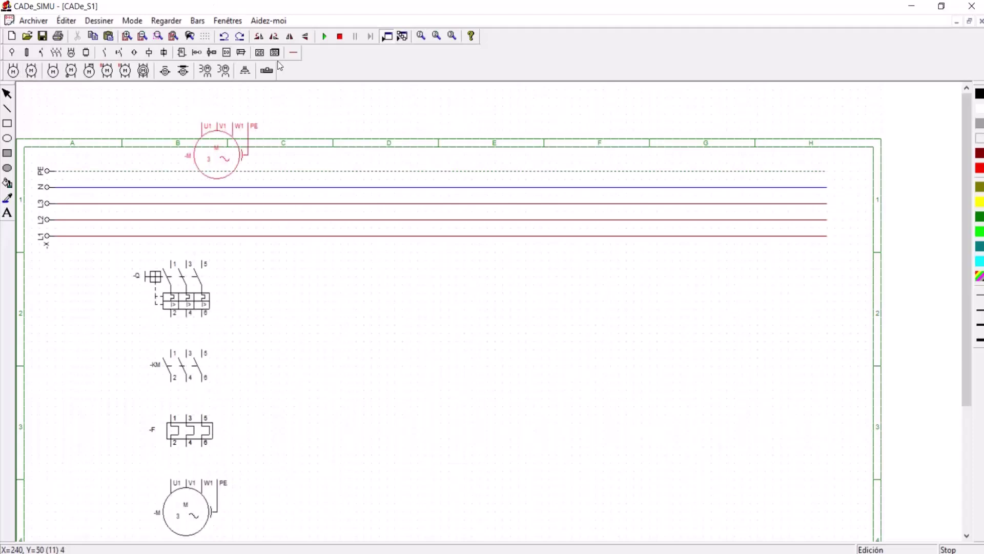
Step: Wire the three-pole breaker's terminals 1, 3 and 5 to the L1, L2 and L3 supply lines respectively
{"action": "left_click", "coordinate": [296, 54]}
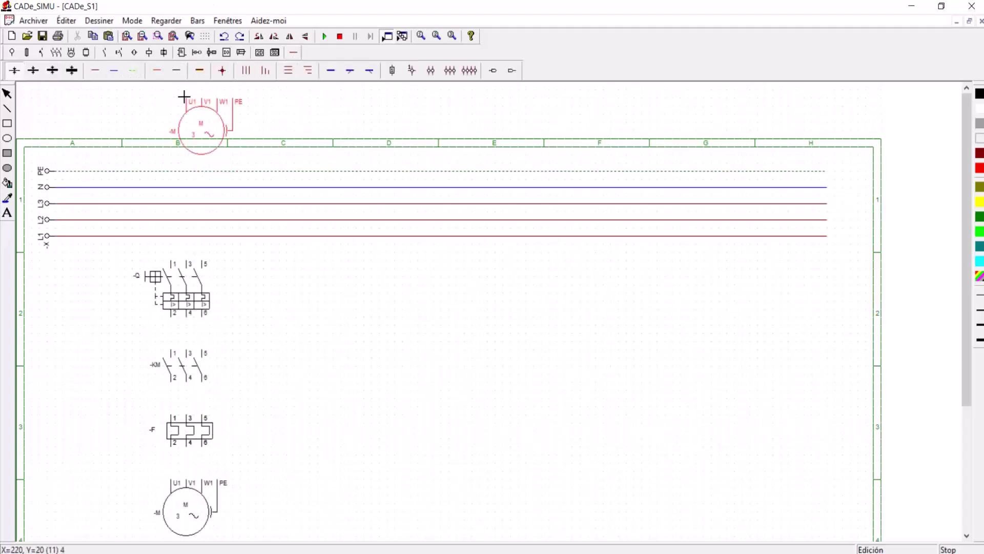
{"action": "left_click", "coordinate": [157, 71]}
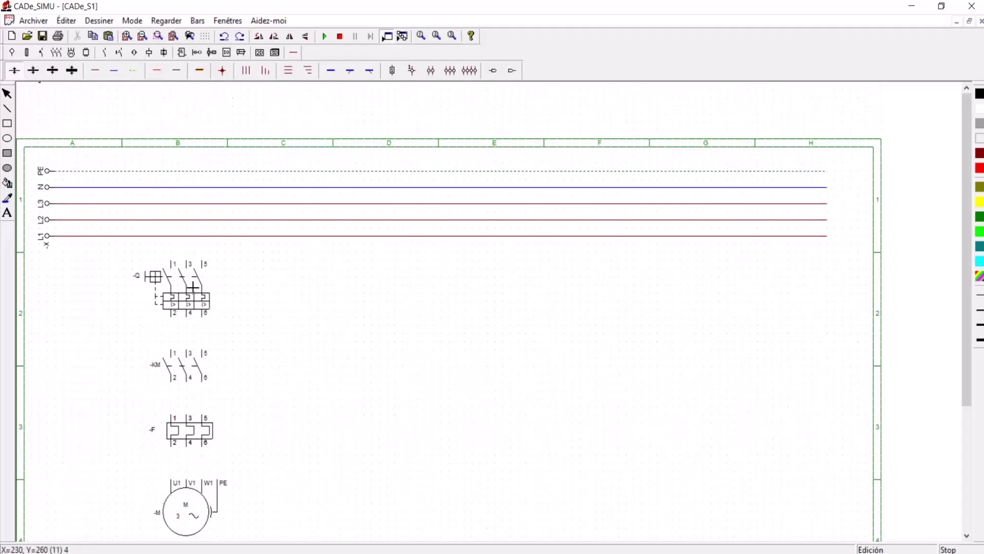
{"action": "left_click_drag", "start_coordinate": [174, 237], "coordinate": [186, 219]}
{"action": "left_click_drag", "start_coordinate": [204, 262], "coordinate": [205, 217]}
Step: Wire all three phases from the breaker through the contactor and overload relay to the motor, and connect the motor's PE terminal to the PE line
{"action": "left_click_drag", "start_coordinate": [176, 318], "coordinate": [180, 353]}
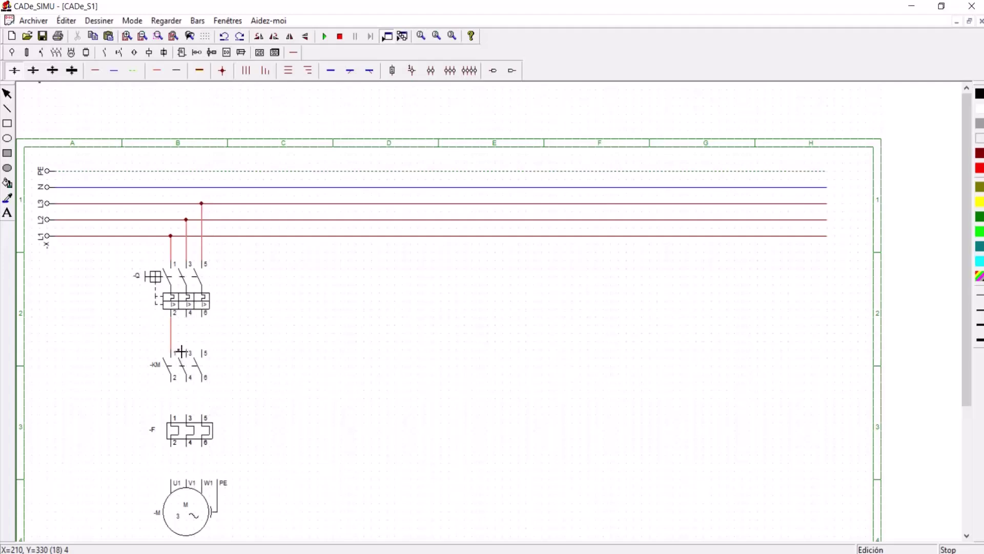
{"action": "left_click_drag", "start_coordinate": [191, 322], "coordinate": [210, 351]}
{"action": "left_click_drag", "start_coordinate": [171, 383], "coordinate": [176, 416]}
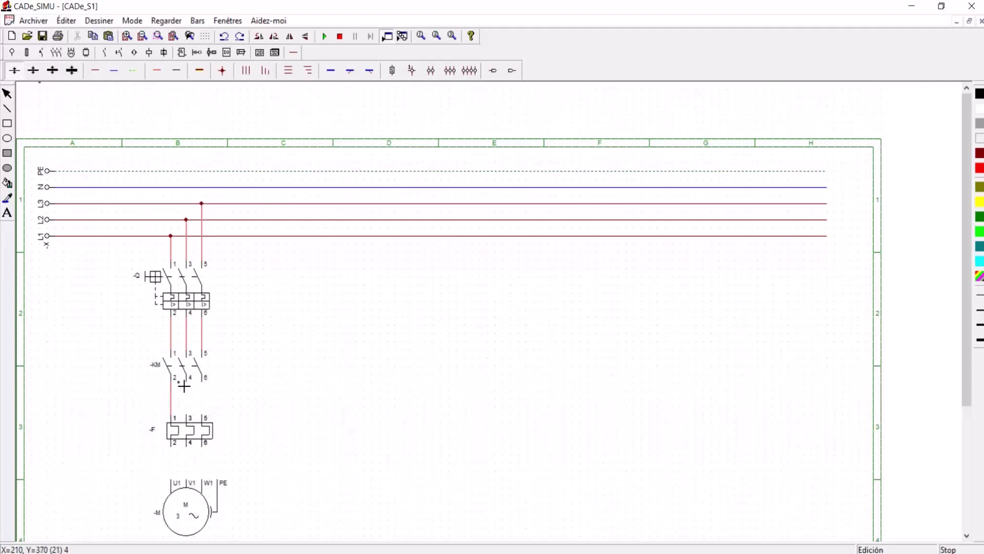
{"action": "mouse_move", "coordinate": [187, 383]}
{"action": "left_mouse_down"}
{"action": "mouse_move", "coordinate": [197, 416]}
{"action": "mouse_move", "coordinate": [209, 412]}
{"action": "left_mouse_up"}
{"action": "mouse_move", "coordinate": [181, 451]}
{"action": "left_mouse_down"}
{"action": "mouse_move", "coordinate": [181, 478]}
{"action": "mouse_move", "coordinate": [209, 466]}
{"action": "mouse_move", "coordinate": [211, 485]}
{"action": "left_mouse_up"}
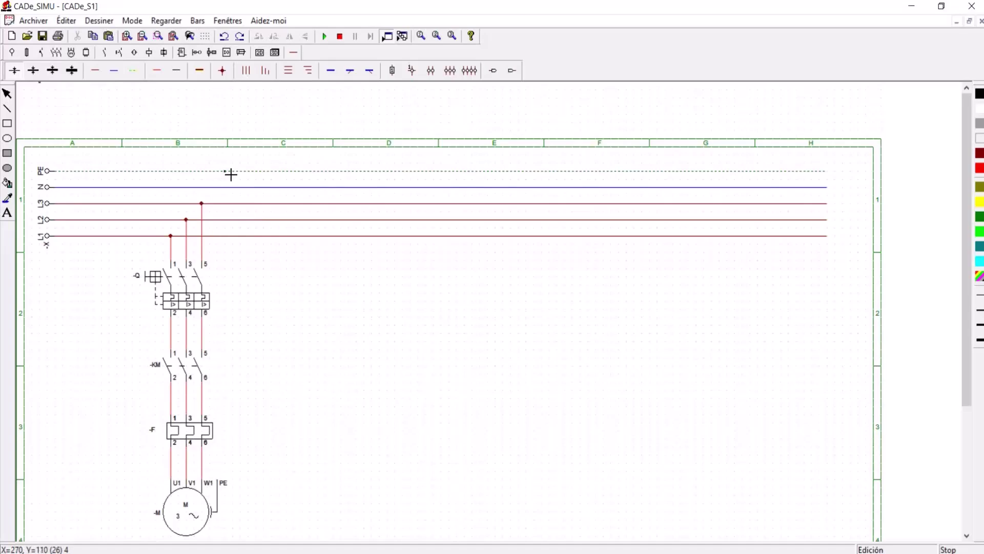
{"action": "left_click_drag", "start_coordinate": [231, 173], "coordinate": [232, 479]}
Step: Place a two-pole thermal-magnetic breaker with terminals 1 to 4 below the supply lines in column D for the control circuit
{"action": "left_click", "coordinate": [56, 52]}
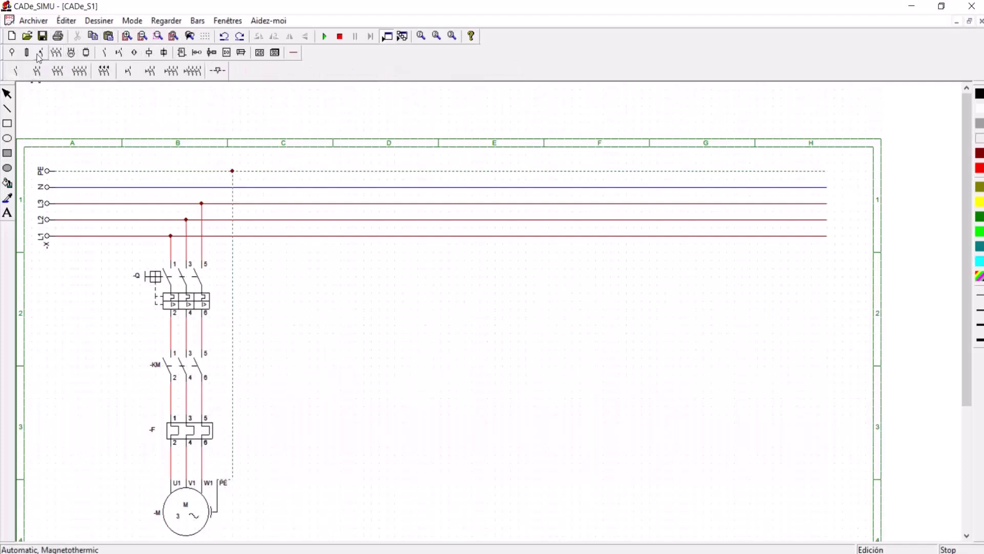
{"action": "left_click", "coordinate": [40, 53]}
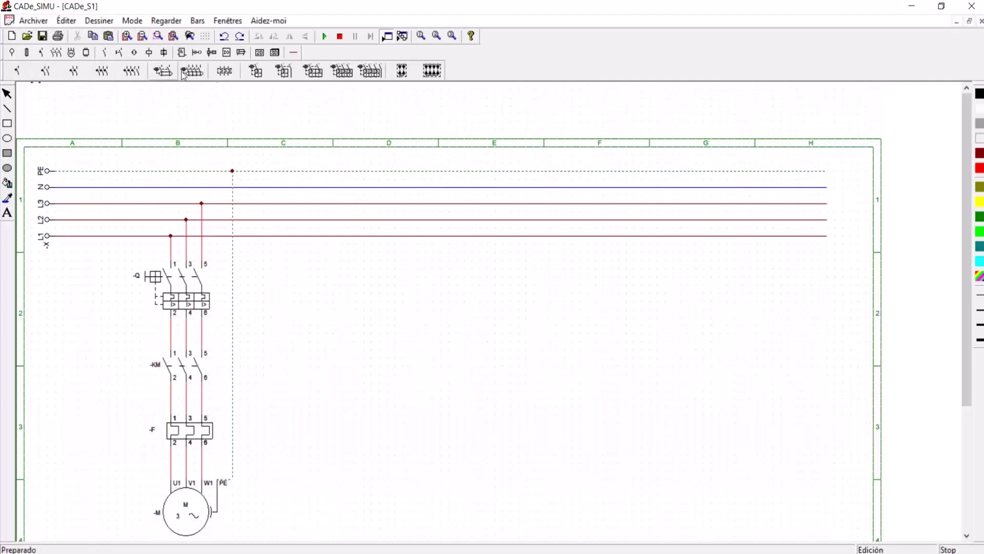
{"action": "left_click", "coordinate": [289, 76]}
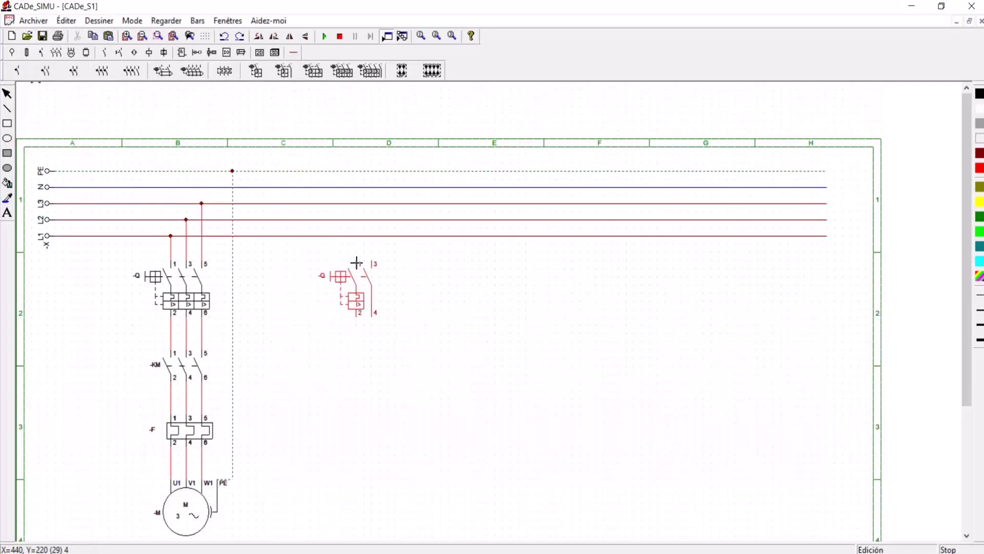
{"action": "left_click", "coordinate": [357, 262]}
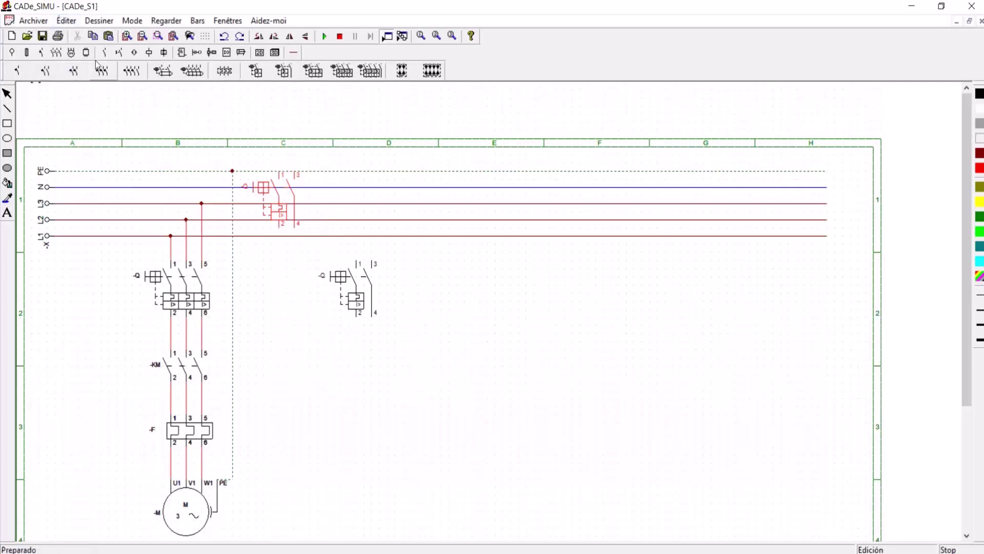
Step: Place a normally open push button (13-14) in row 3 of column D and a normally closed push button (11-12) above it
{"action": "left_click", "coordinate": [119, 52]}
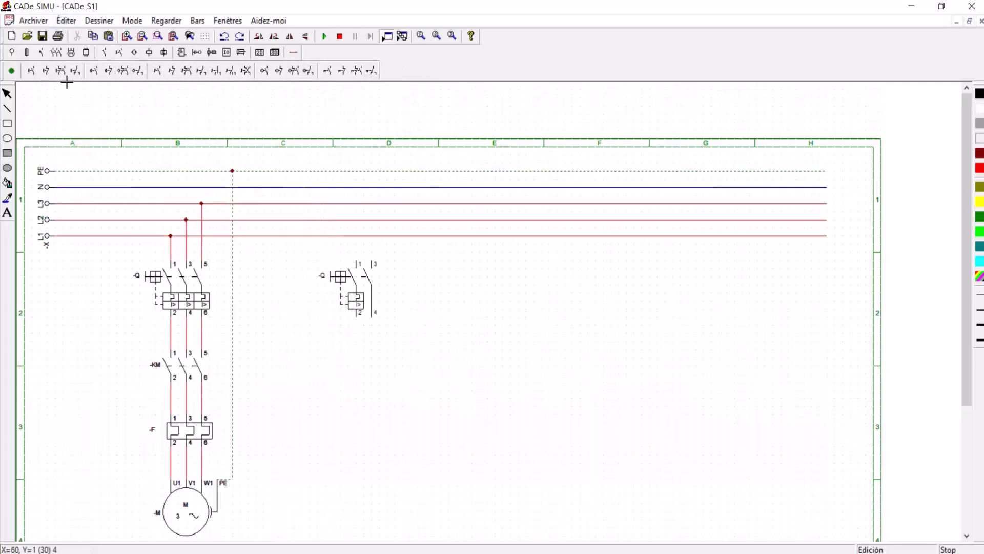
{"action": "left_click", "coordinate": [33, 72]}
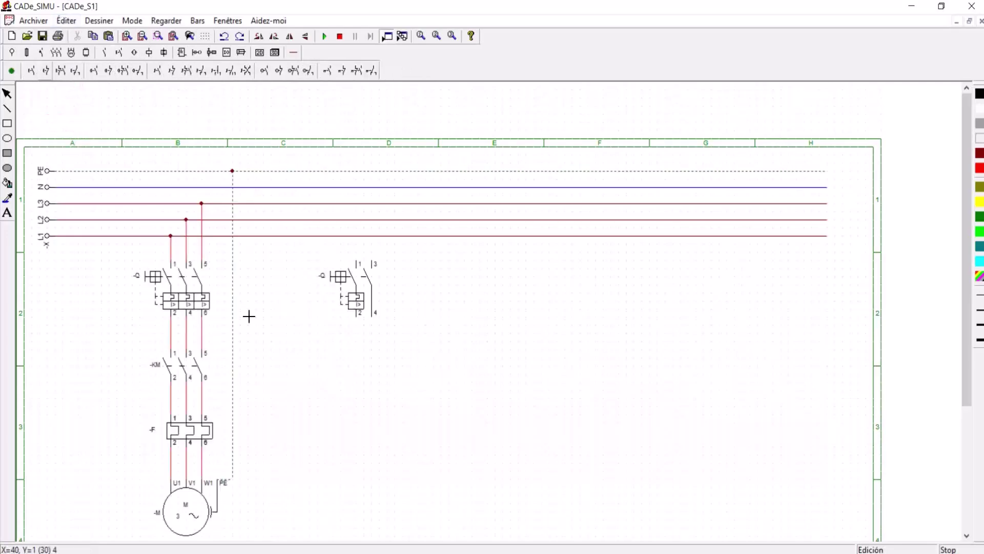
{"action": "left_click", "coordinate": [377, 442]}
{"action": "left_click", "coordinate": [47, 72]}
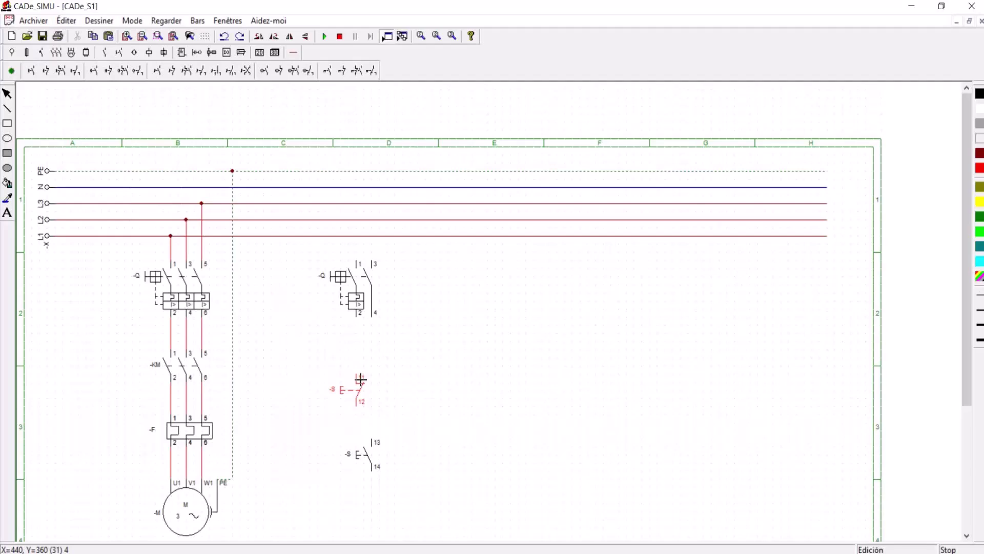
{"action": "left_click", "coordinate": [361, 379]}
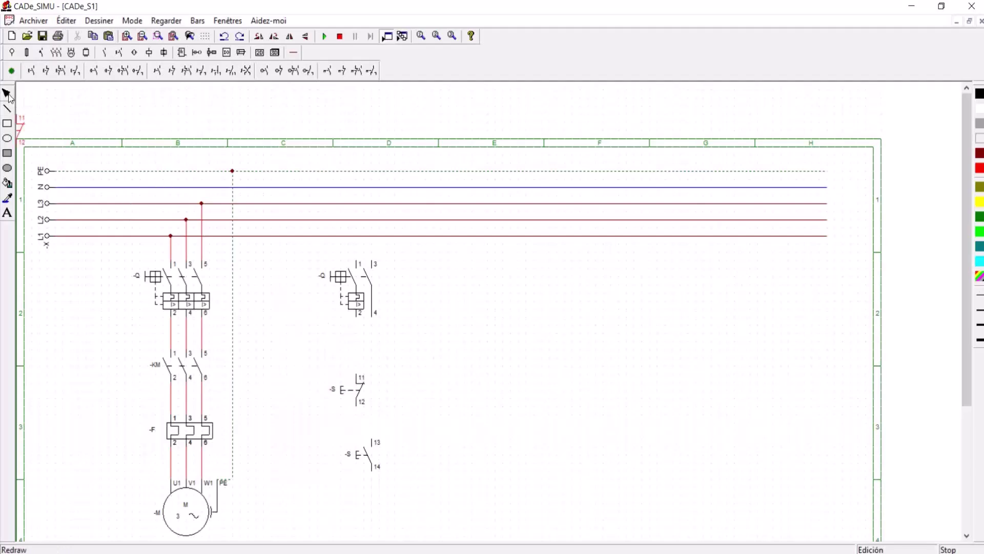
Step: Place a normally open K auxiliary contact (13-14) beside the normally open push button
{"action": "left_click", "coordinate": [106, 56]}
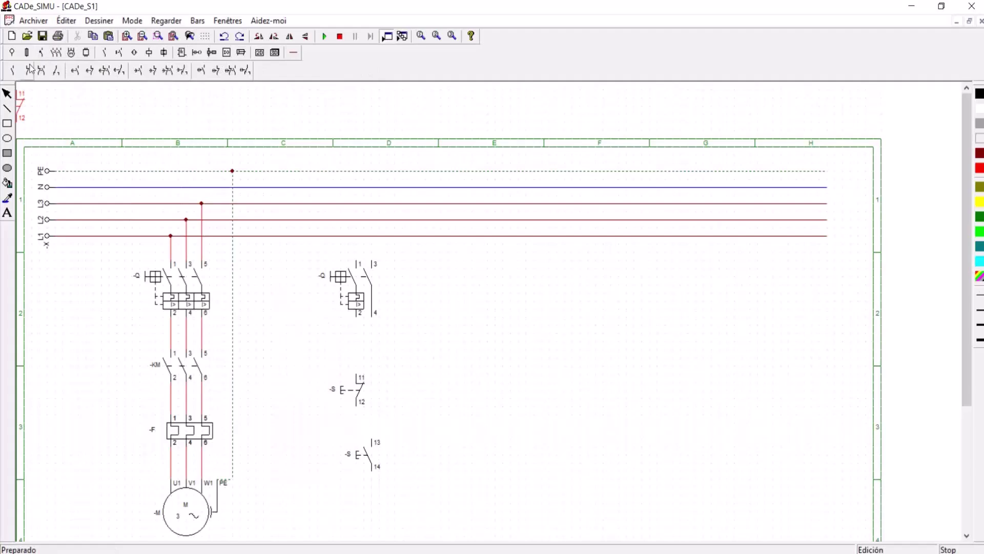
{"action": "left_click", "coordinate": [13, 75]}
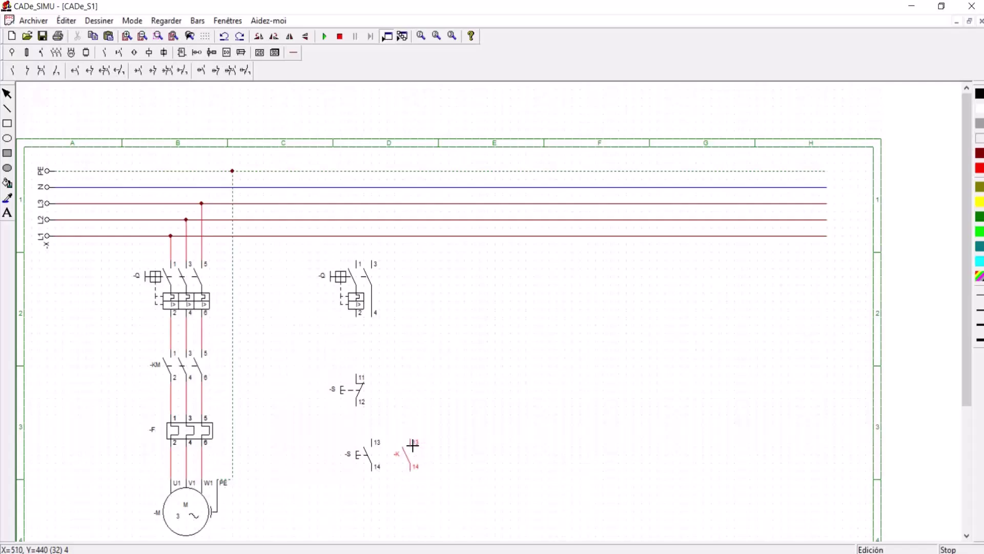
{"action": "left_click", "coordinate": [413, 444]}
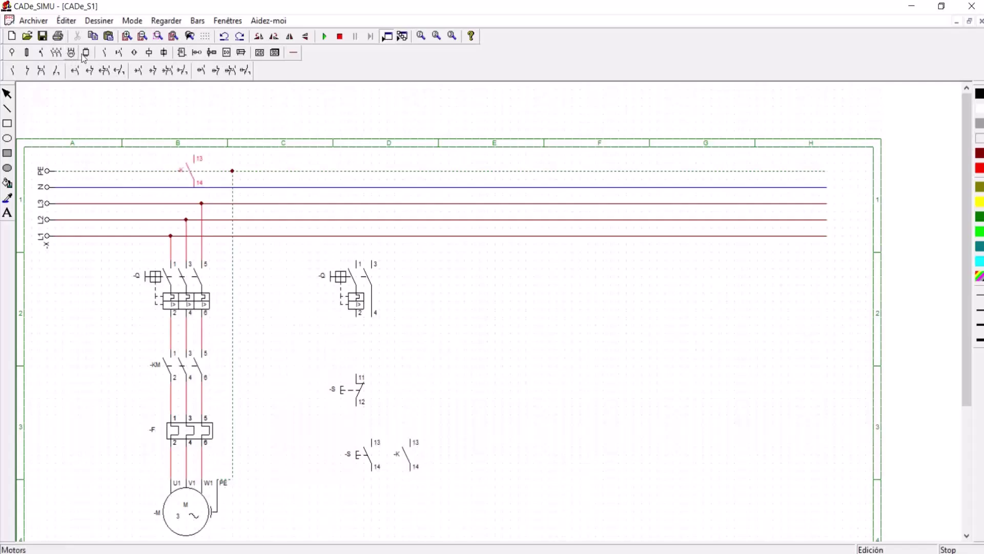
Step: Place a K relay coil with terminals A1 and A2 below the normally open push button
{"action": "left_click", "coordinate": [149, 52]}
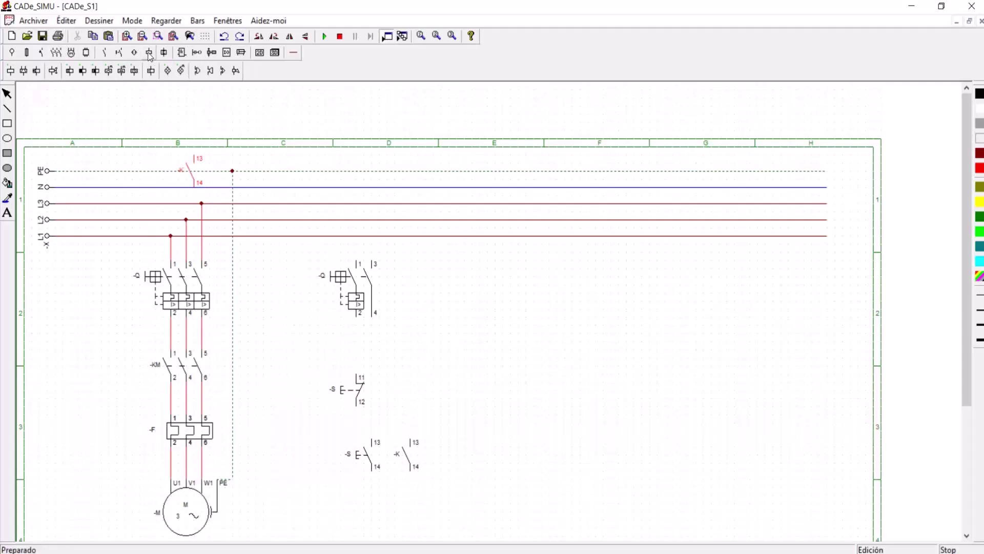
{"action": "left_click", "coordinate": [11, 72]}
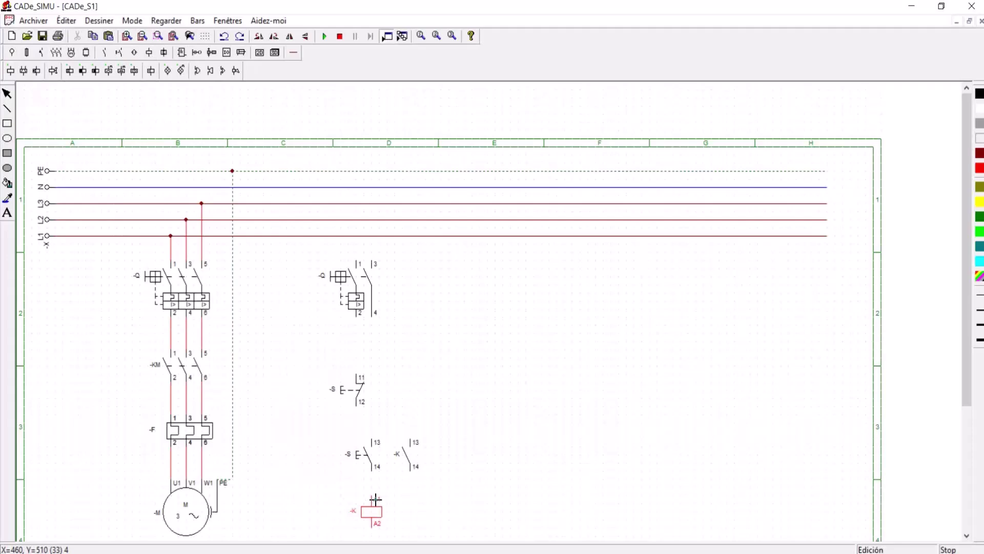
{"action": "left_click", "coordinate": [369, 499]}
{"action": "key", "text": "Escape"}
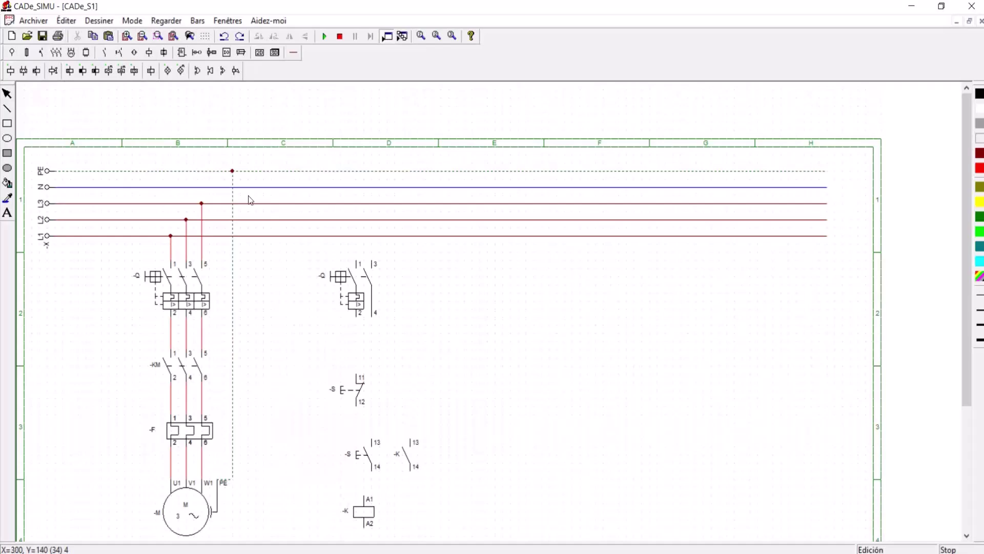
Step: Align the normally open push button and the K coil below the normally closed button, and move the K contact closer to them
{"action": "left_click_drag", "start_coordinate": [374, 460], "coordinate": [355, 464]}
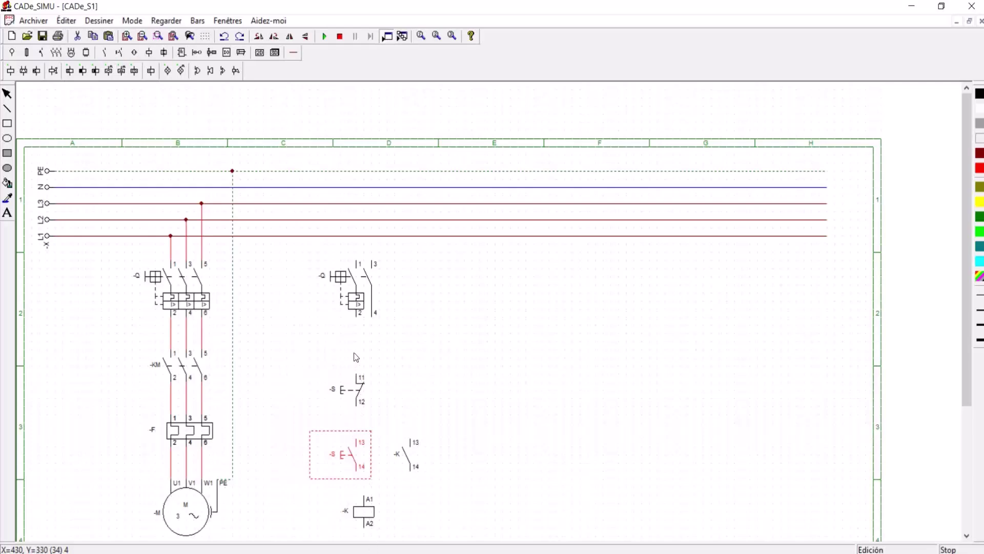
{"action": "left_click", "coordinate": [367, 512]}
{"action": "left_click_drag", "start_coordinate": [367, 511], "coordinate": [362, 510]}
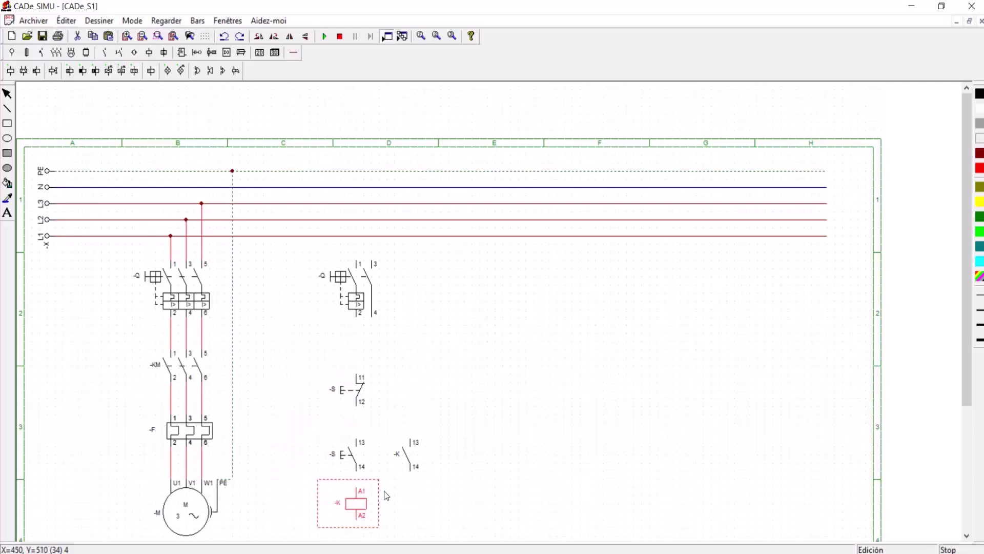
{"action": "left_click_drag", "start_coordinate": [409, 457], "coordinate": [389, 456]}
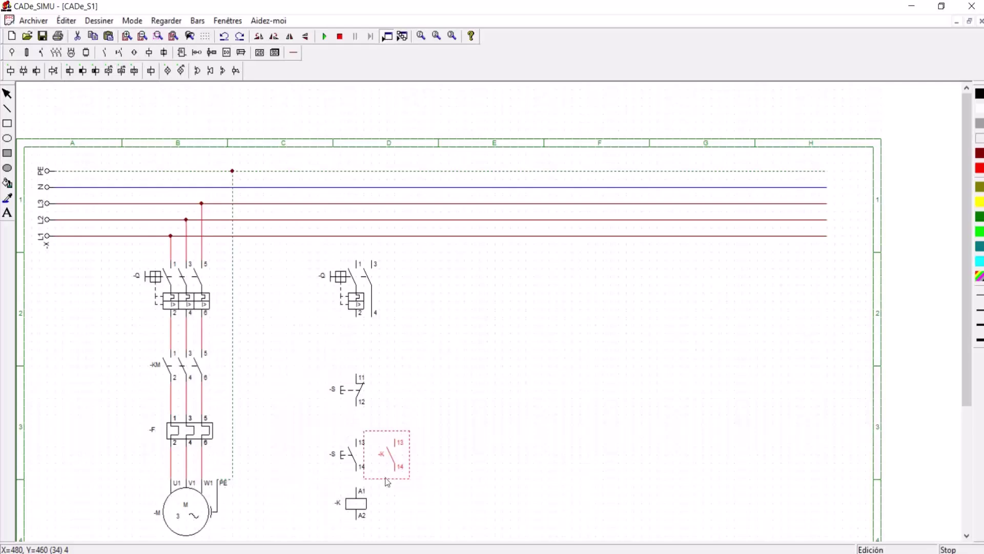
{"action": "left_click", "coordinate": [357, 505]}
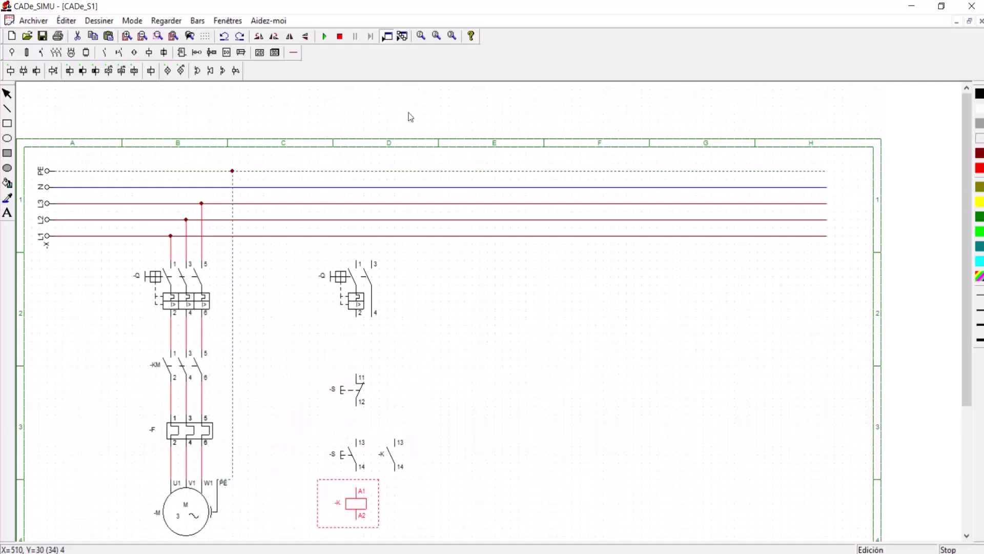
Step: Draw phase wires from L1 through the two-pole breaker and both push buttons to coil terminal A1, with the K contact in parallel
{"action": "left_click", "coordinate": [295, 55]}
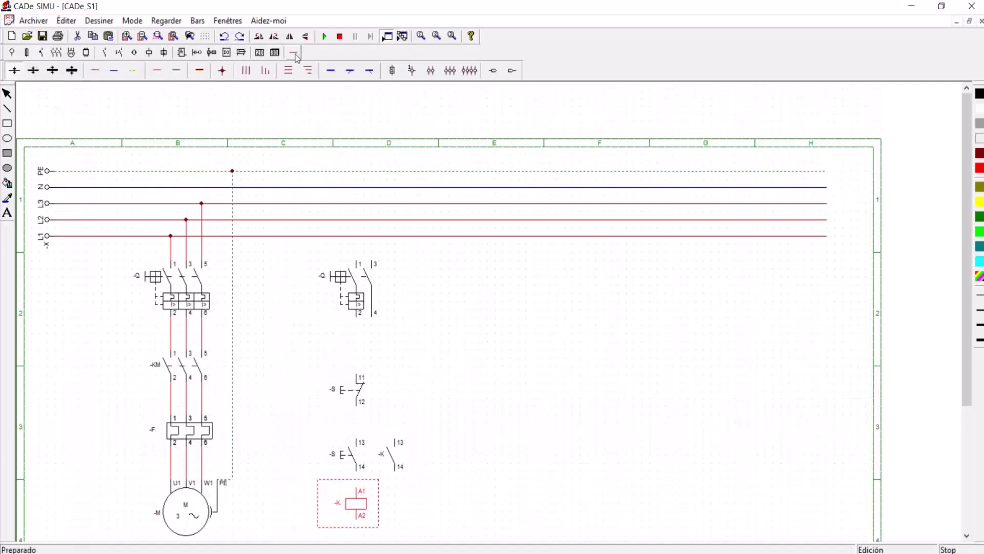
{"action": "left_click", "coordinate": [94, 71]}
{"action": "left_click_drag", "start_coordinate": [360, 263], "coordinate": [360, 241]}
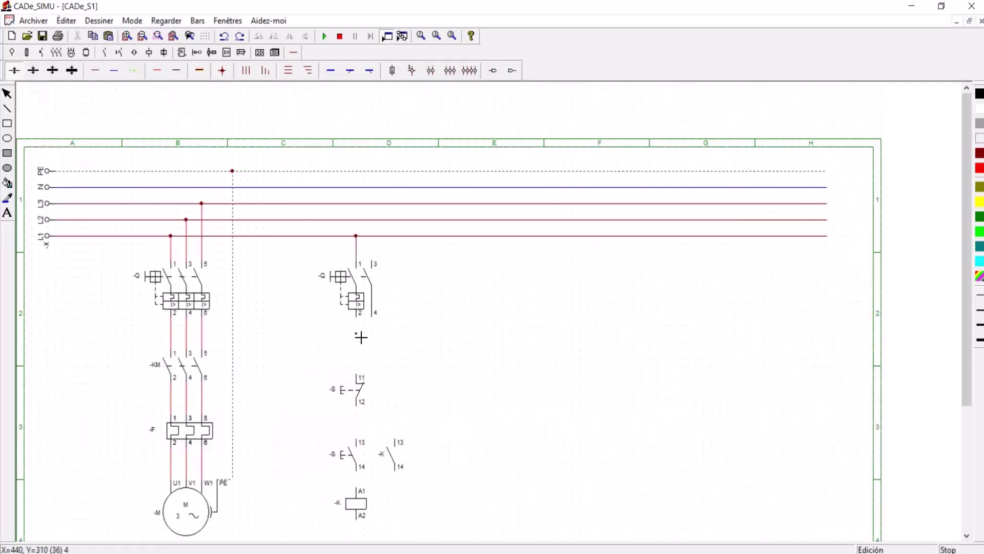
{"action": "mouse_move", "coordinate": [360, 322]}
{"action": "left_mouse_down"}
{"action": "mouse_move", "coordinate": [367, 439]}
{"action": "mouse_move", "coordinate": [399, 434]}
{"action": "left_mouse_up"}
{"action": "left_click_drag", "start_coordinate": [388, 472], "coordinate": [365, 488]}
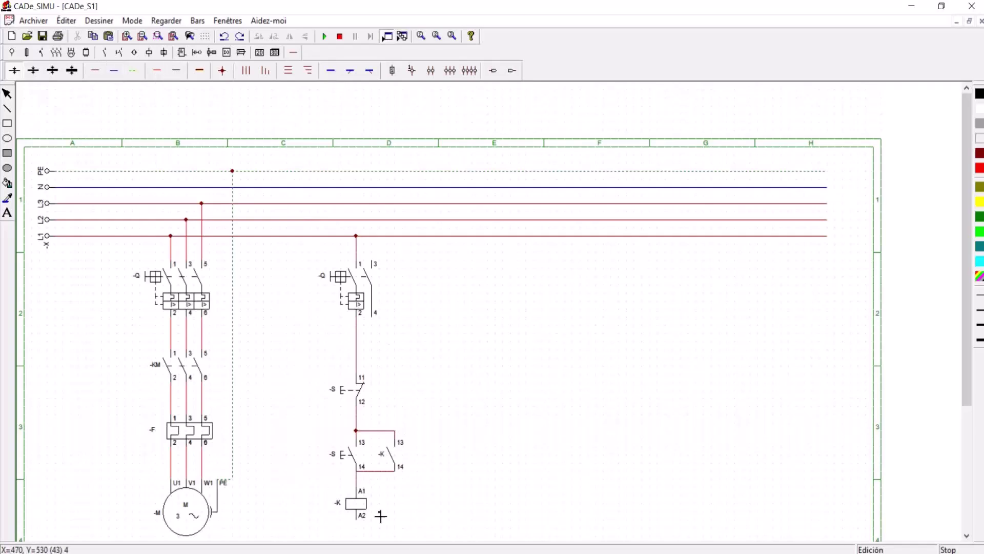
{"action": "mouse_move", "coordinate": [362, 523]}
{"action": "left_mouse_down"}
{"action": "mouse_move", "coordinate": [479, 514]}
{"action": "mouse_move", "coordinate": [431, 523]}
{"action": "mouse_move", "coordinate": [439, 524]}
{"action": "left_mouse_up"}
{"action": "left_click_drag", "start_coordinate": [435, 522], "coordinate": [412, 190]}
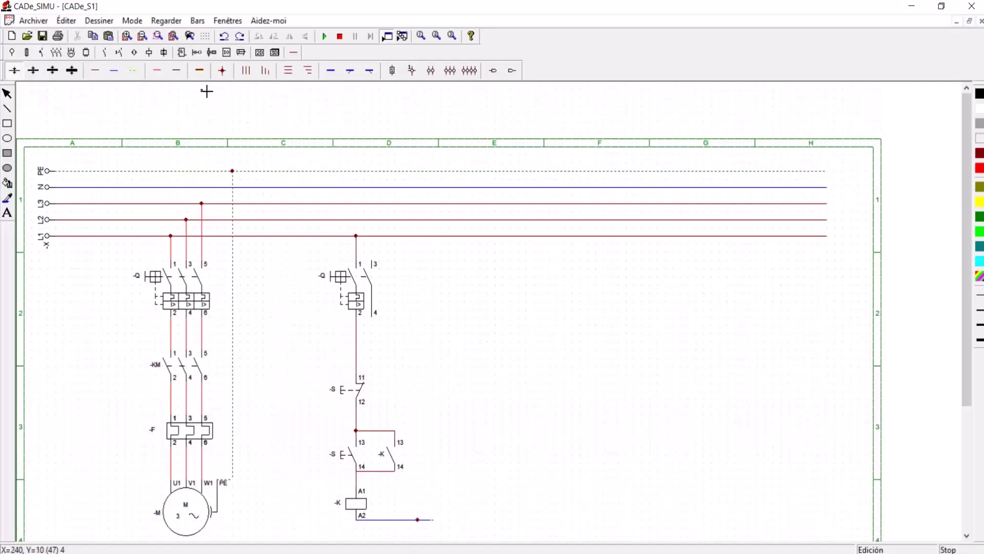
{"action": "left_click", "coordinate": [225, 36]}
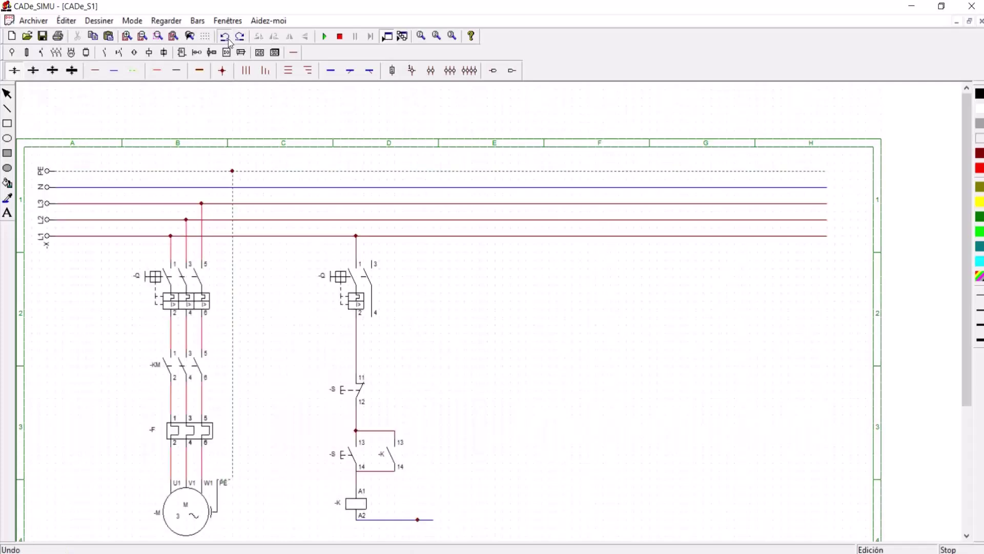
{"action": "left_click", "coordinate": [225, 37]}
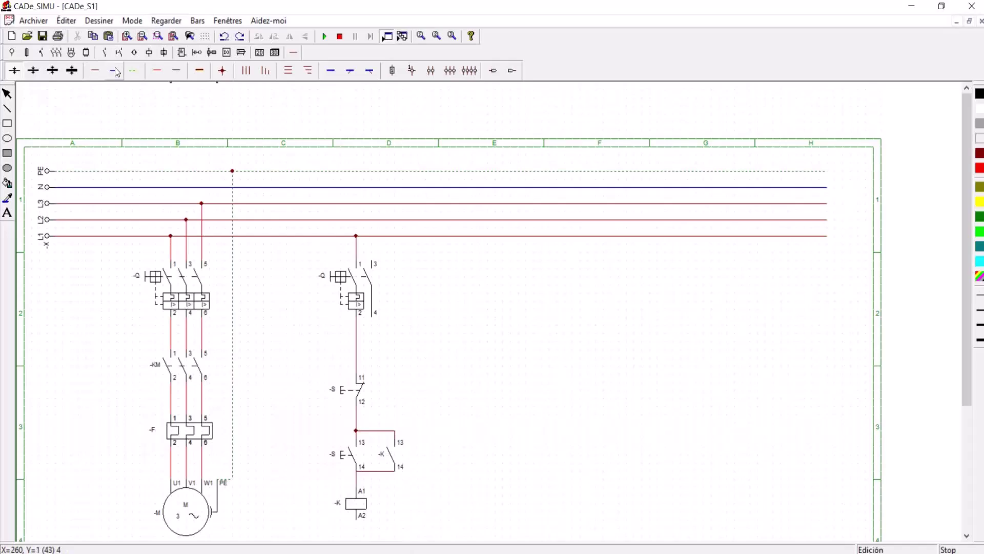
{"action": "mouse_move", "coordinate": [359, 523]}
{"action": "left_mouse_down"}
{"action": "mouse_move", "coordinate": [448, 522]}
{"action": "mouse_move", "coordinate": [420, 520]}
{"action": "left_mouse_up"}
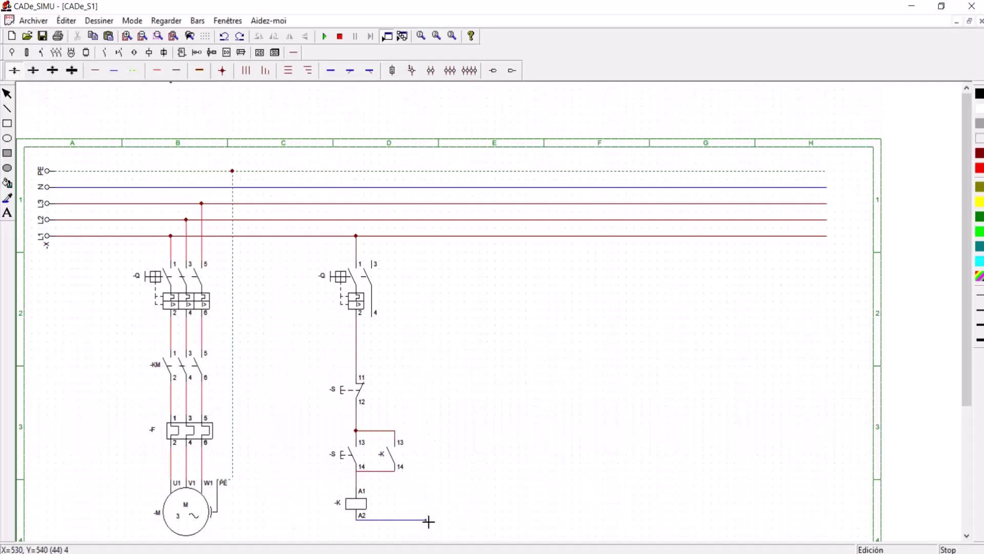
{"action": "left_click_drag", "start_coordinate": [419, 334], "coordinate": [417, 498]}
{"action": "left_click", "coordinate": [226, 38]}
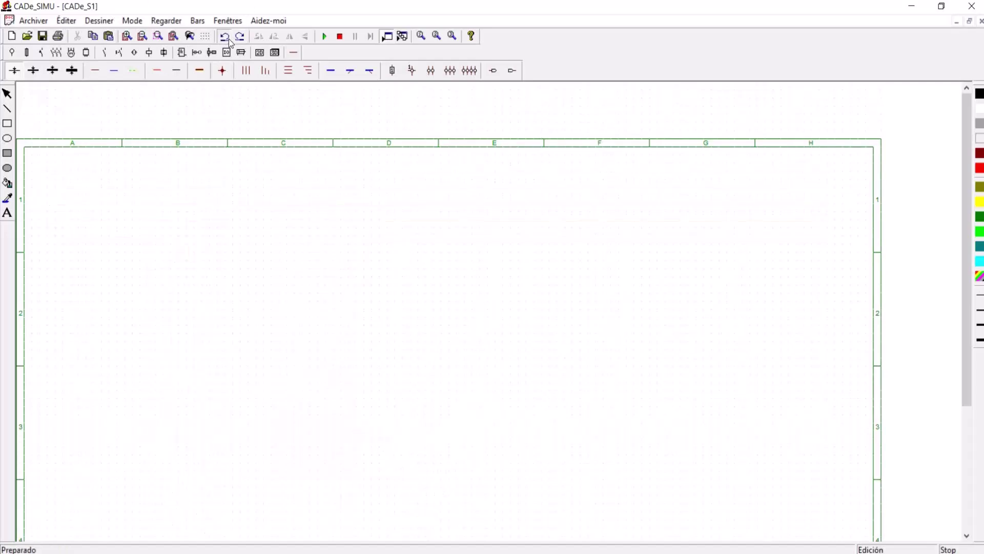
{"action": "left_click", "coordinate": [219, 41]}
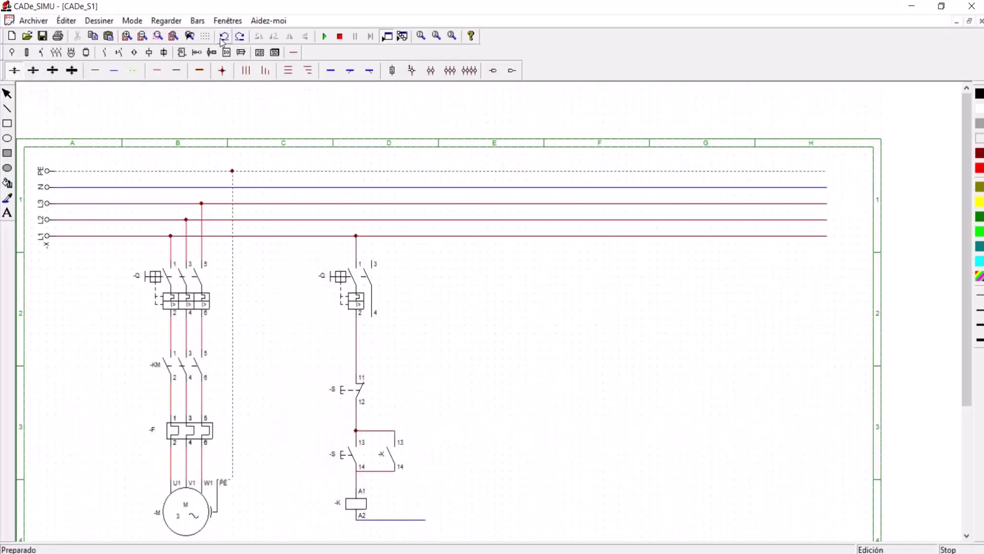
Step: Draw a blue neutral wire from coil terminal A2 that runs past the K contact's column and turns upward
{"action": "mouse_move", "coordinate": [356, 519]}
{"action": "left_mouse_down"}
{"action": "mouse_move", "coordinate": [422, 524]}
{"action": "mouse_move", "coordinate": [413, 489]}
{"action": "left_mouse_up"}
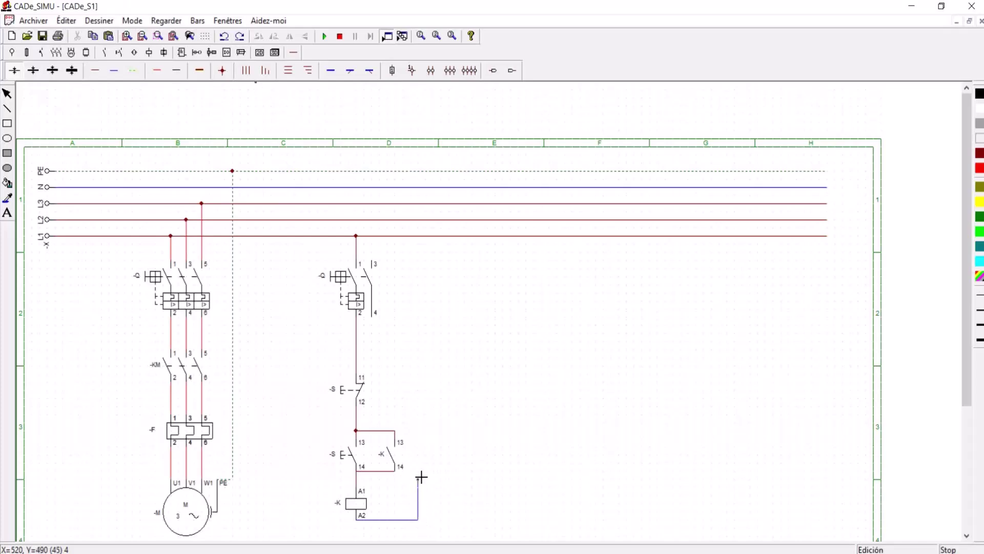
{"action": "left_click_drag", "start_coordinate": [413, 305], "coordinate": [422, 190]}
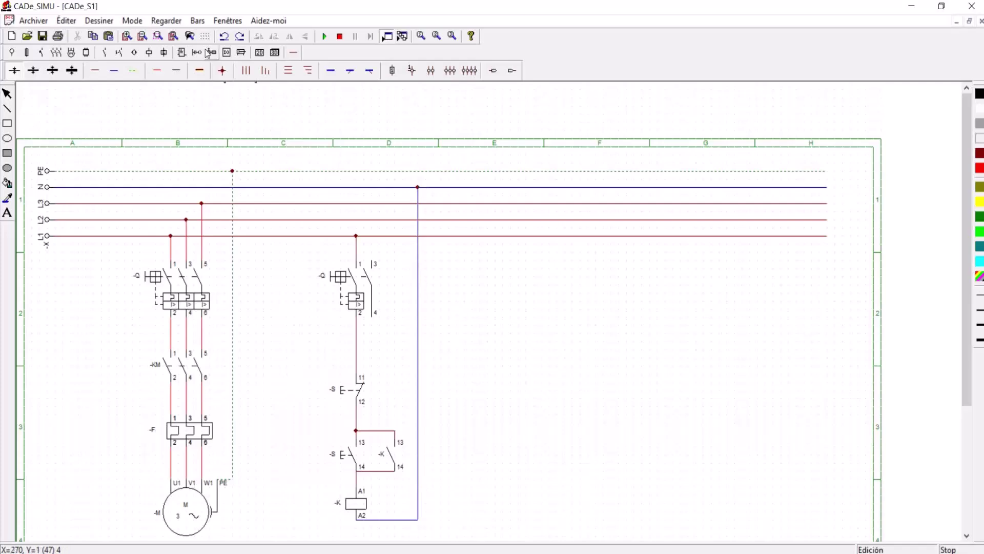
{"action": "left_click", "coordinate": [229, 37]}
{"action": "left_click", "coordinate": [228, 37]}
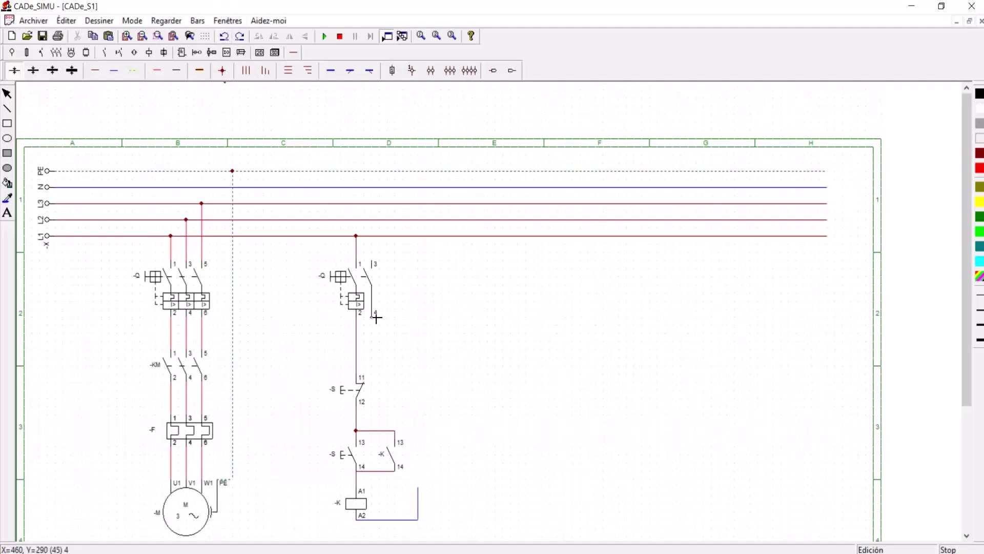
Step: Connect the coil's neutral wire to terminal 4 of the two-pole breaker, and wire its terminal 3 to the N line
{"action": "mouse_move", "coordinate": [376, 318]}
{"action": "left_mouse_down"}
{"action": "mouse_move", "coordinate": [422, 323]}
{"action": "mouse_move", "coordinate": [419, 487]}
{"action": "left_mouse_up"}
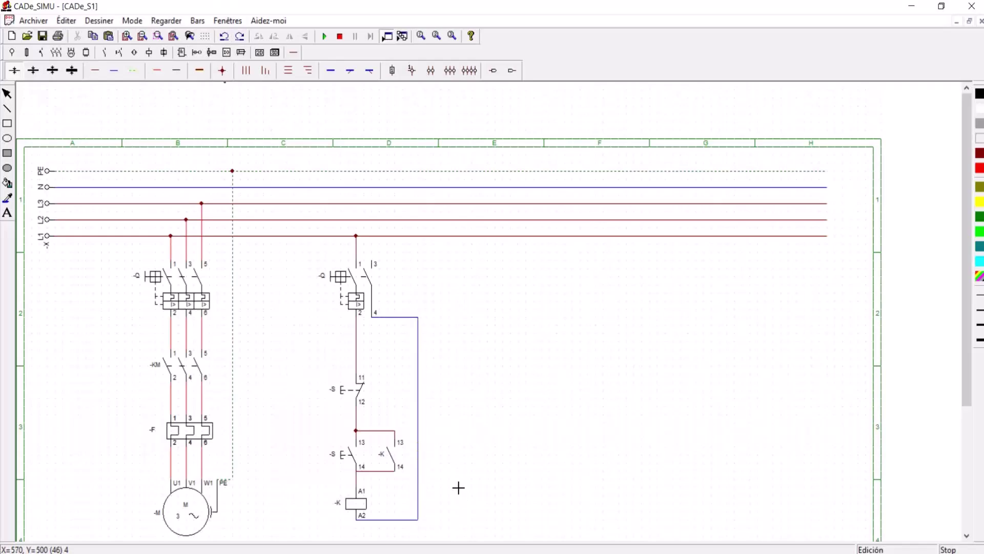
{"action": "mouse_move", "coordinate": [381, 206]}
{"action": "left_mouse_down"}
{"action": "mouse_move", "coordinate": [364, 203]}
{"action": "mouse_move", "coordinate": [373, 189]}
{"action": "left_mouse_up"}
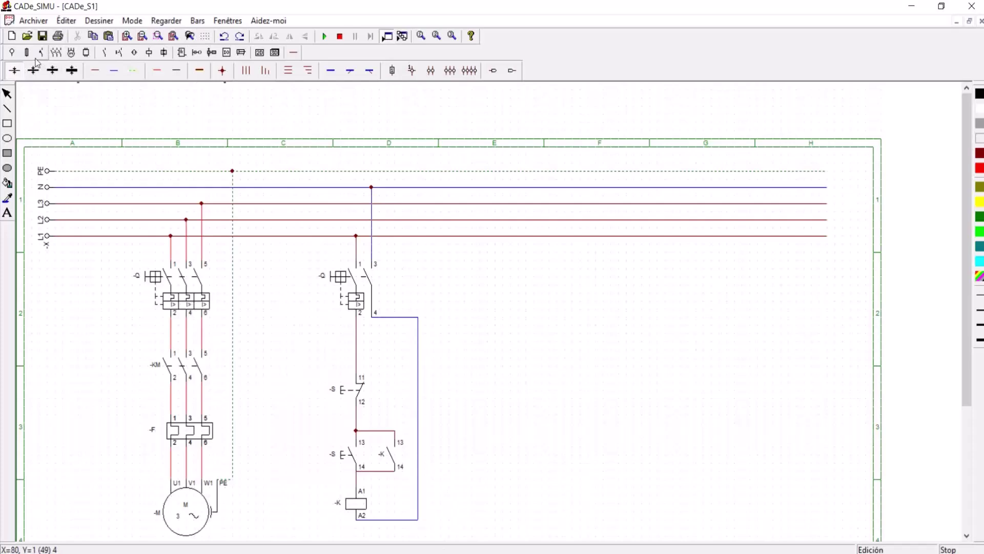
Step: Name the three-pole breaker in the power circuit -Q1
{"action": "left_click", "coordinate": [7, 93]}
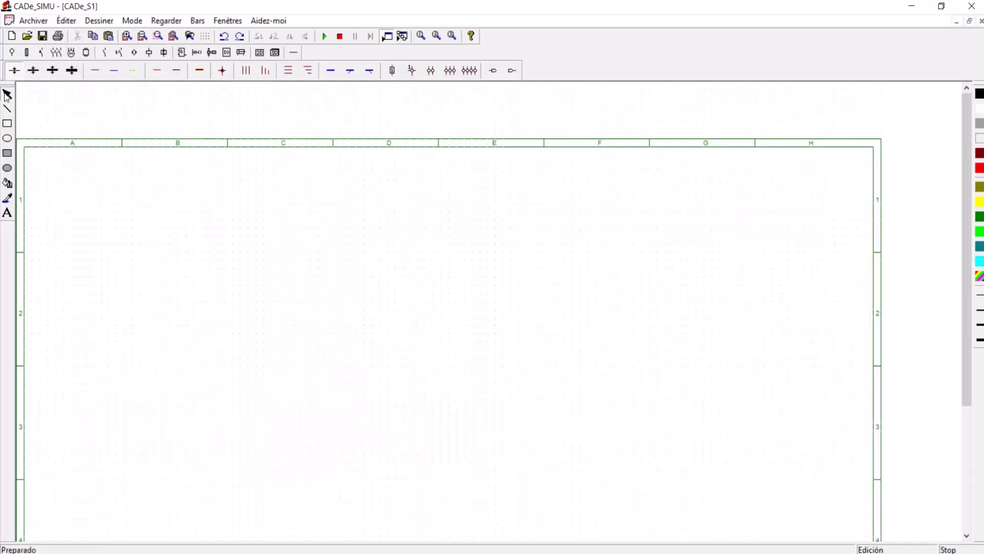
{"action": "double_click", "coordinate": [185, 300]}
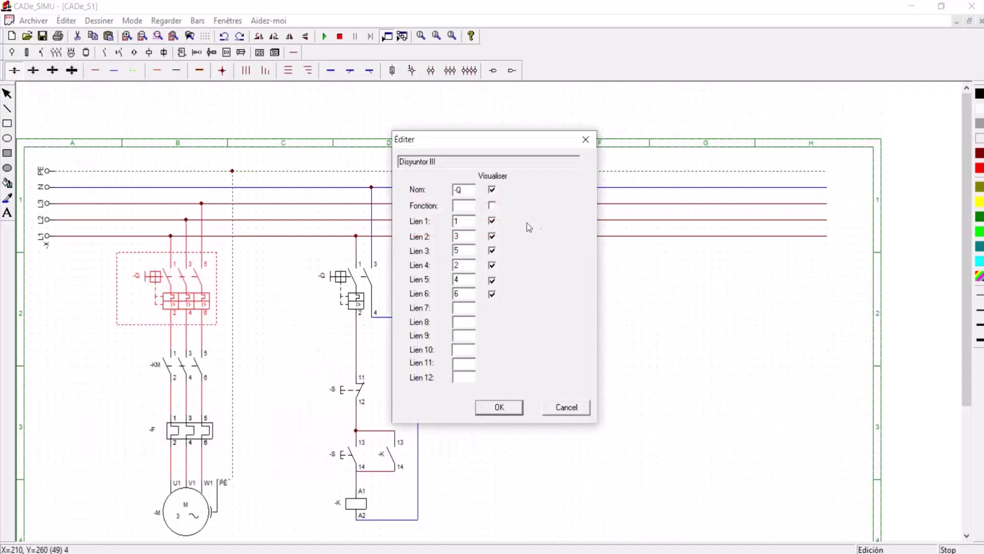
{"action": "type", "text": "1"}
{"action": "left_click", "coordinate": [498, 407]}
Step: Name the two-pole breaker in the control circuit -Q1
{"action": "left_click", "coordinate": [343, 285]}
{"action": "left_click_drag", "start_coordinate": [364, 281], "coordinate": [360, 279]}
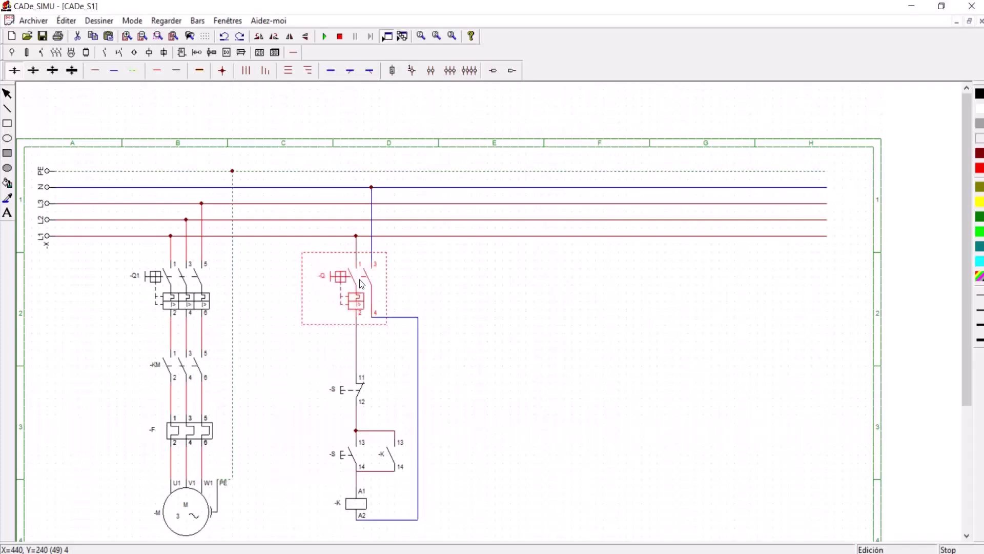
{"action": "double_click", "coordinate": [361, 284]}
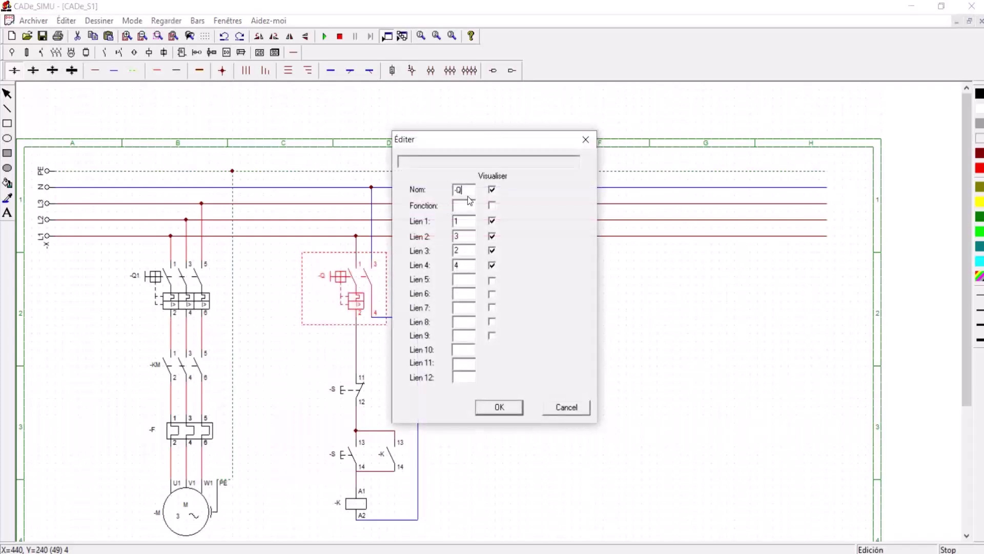
{"action": "left_click", "coordinate": [508, 408]}
{"action": "left_click", "coordinate": [430, 266]}
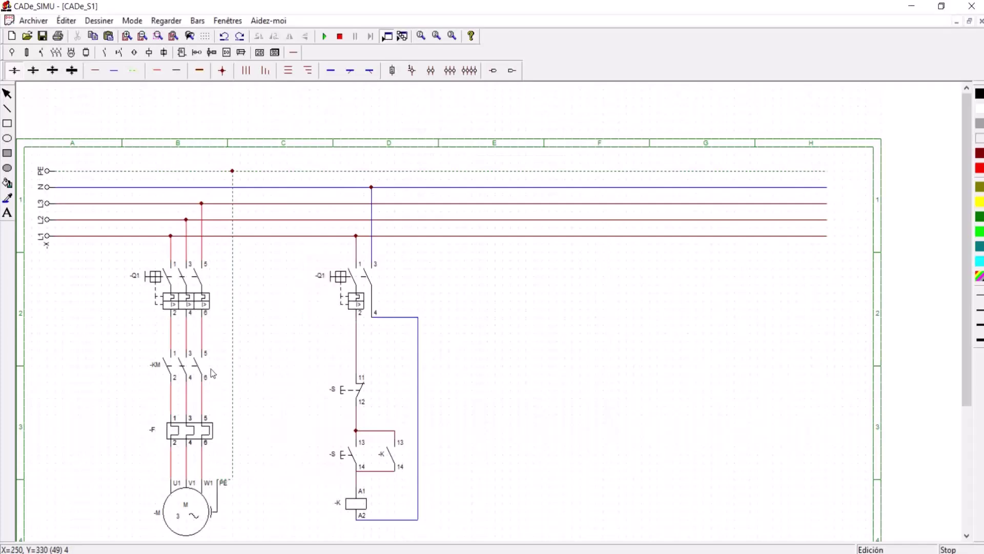
Step: Name the three-pole contactor -KM1 and the thermal relay below it -F1
{"action": "double_click", "coordinate": [180, 371]}
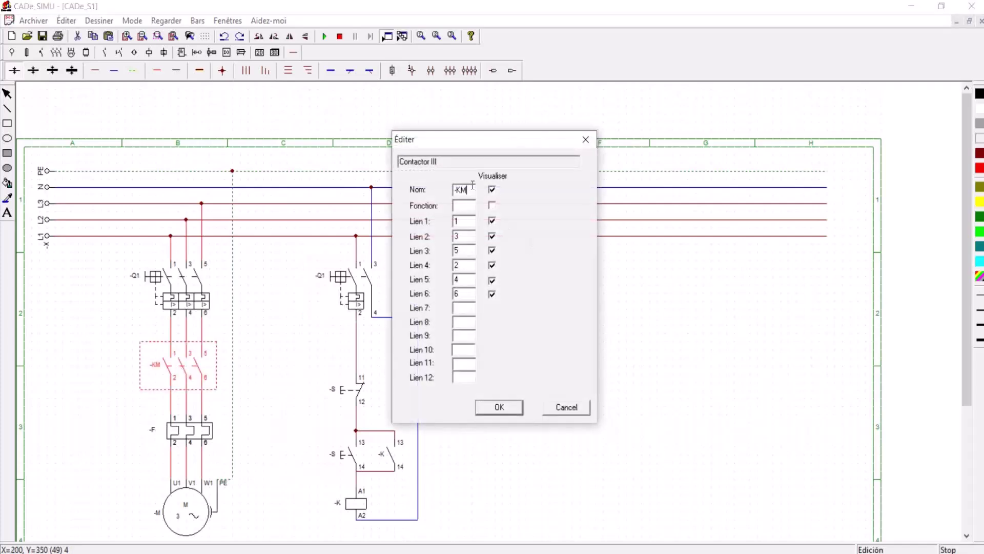
{"action": "left_click", "coordinate": [497, 403]}
{"action": "left_click", "coordinate": [189, 433]}
{"action": "double_click", "coordinate": [208, 430]}
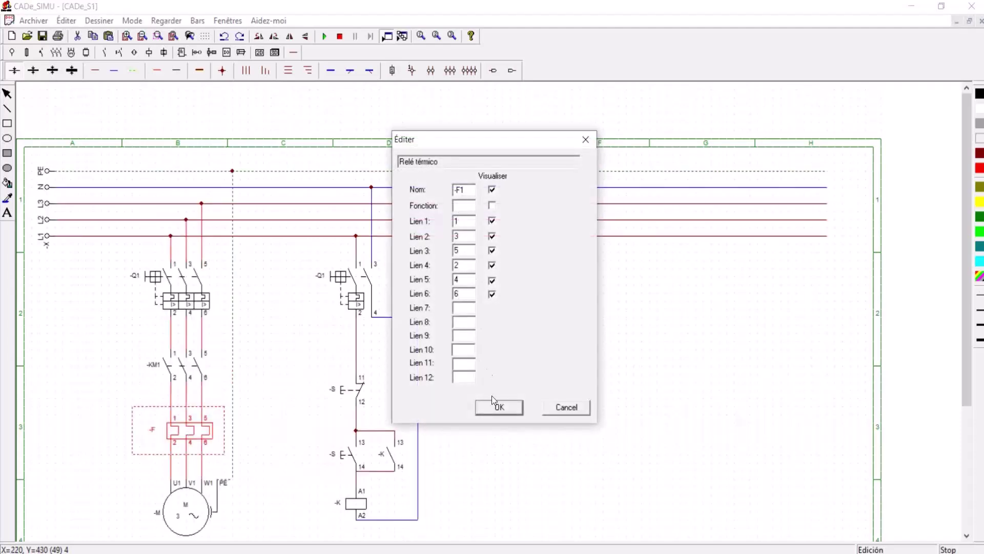
{"action": "left_click", "coordinate": [500, 408]}
Step: Name the normally closed push button -S1 and the normally open push button -S2
{"action": "double_click", "coordinate": [353, 395]}
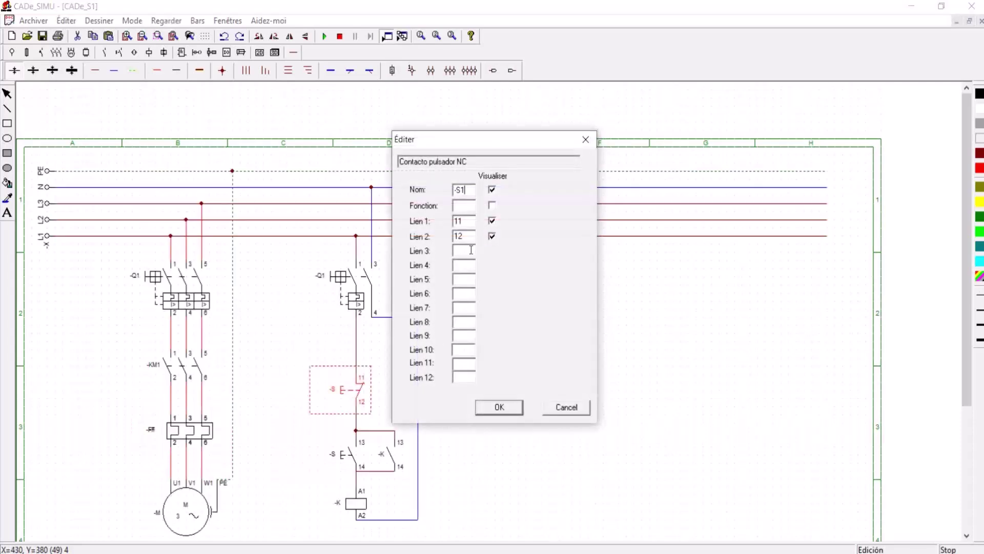
{"action": "left_click", "coordinate": [511, 408]}
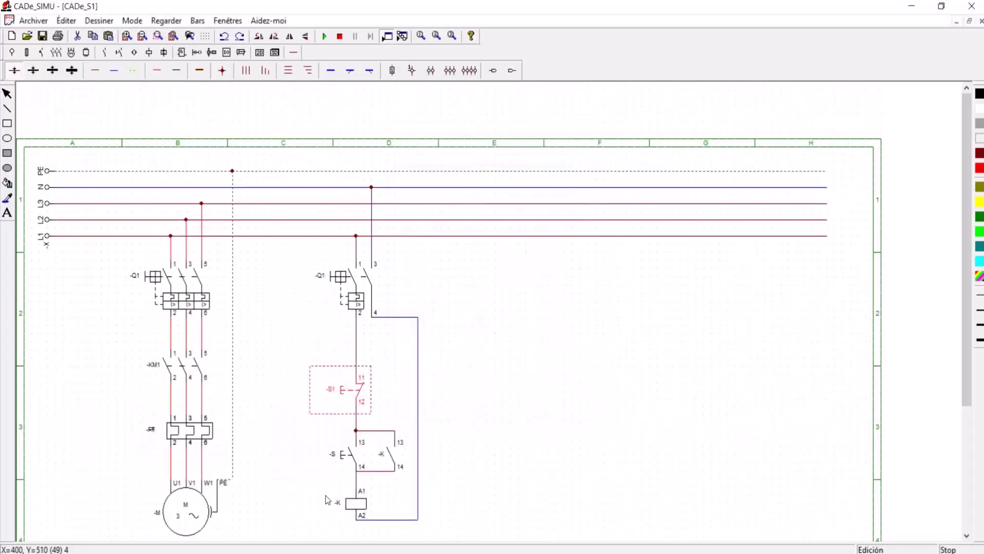
{"action": "double_click", "coordinate": [358, 453]}
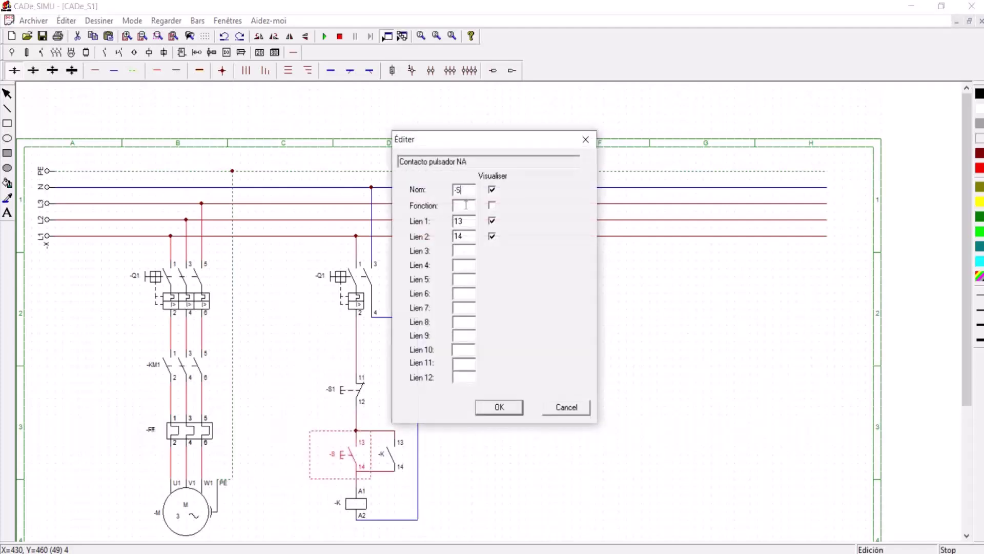
{"action": "left_click", "coordinate": [507, 408]}
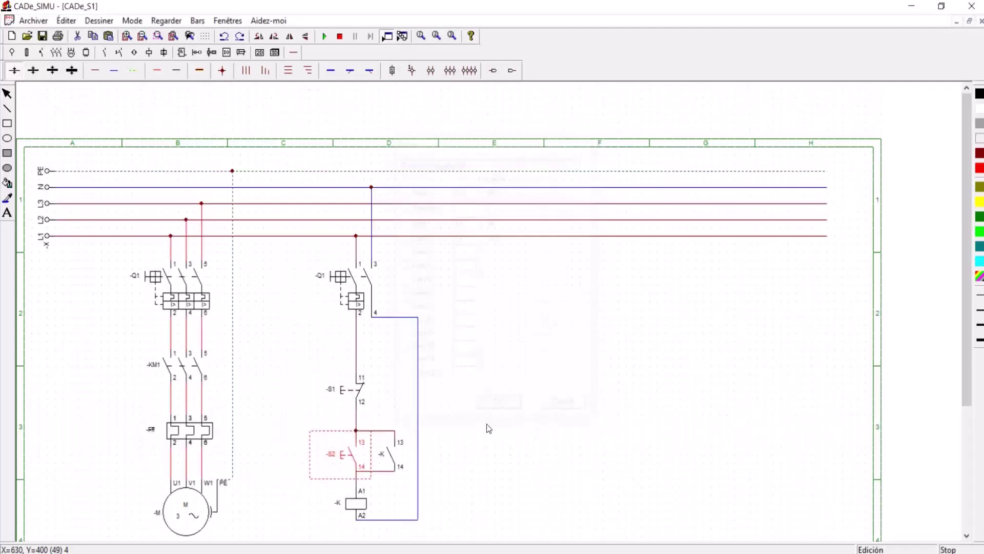
Step: Rename the auxiliary contact beside push button S2 as -KM1
{"action": "left_click", "coordinate": [396, 460]}
{"action": "double_click", "coordinate": [396, 460]}
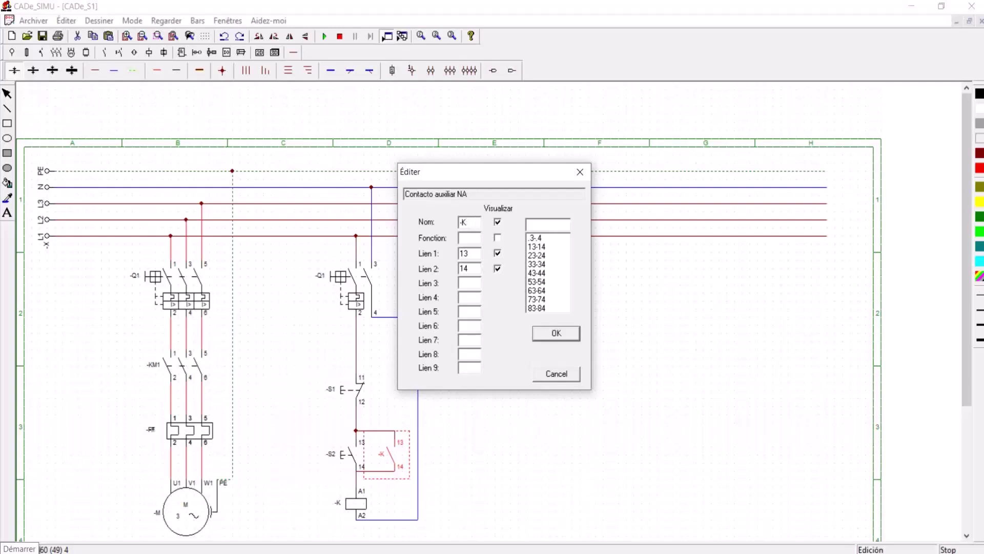
{"action": "type", "text": "1"}
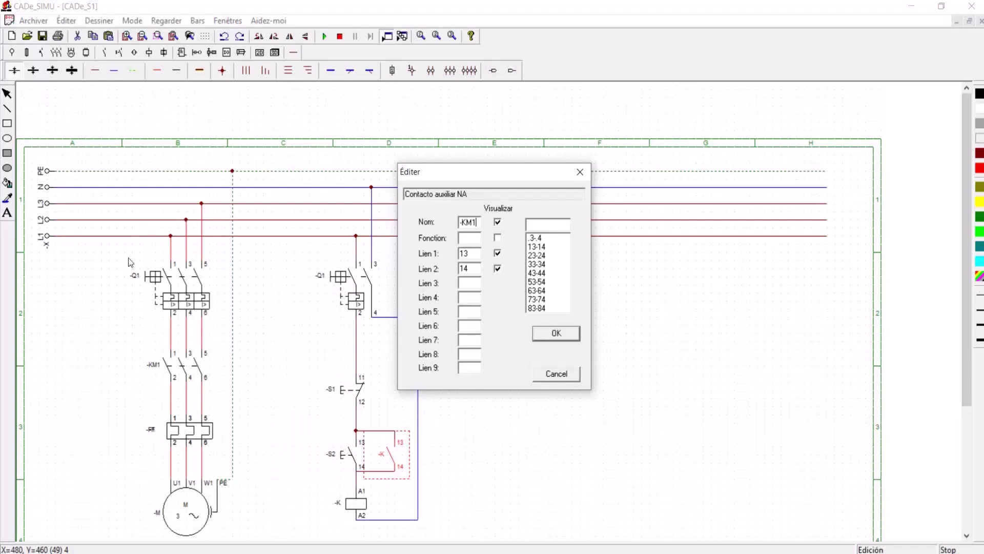
{"action": "left_click", "coordinate": [568, 334]}
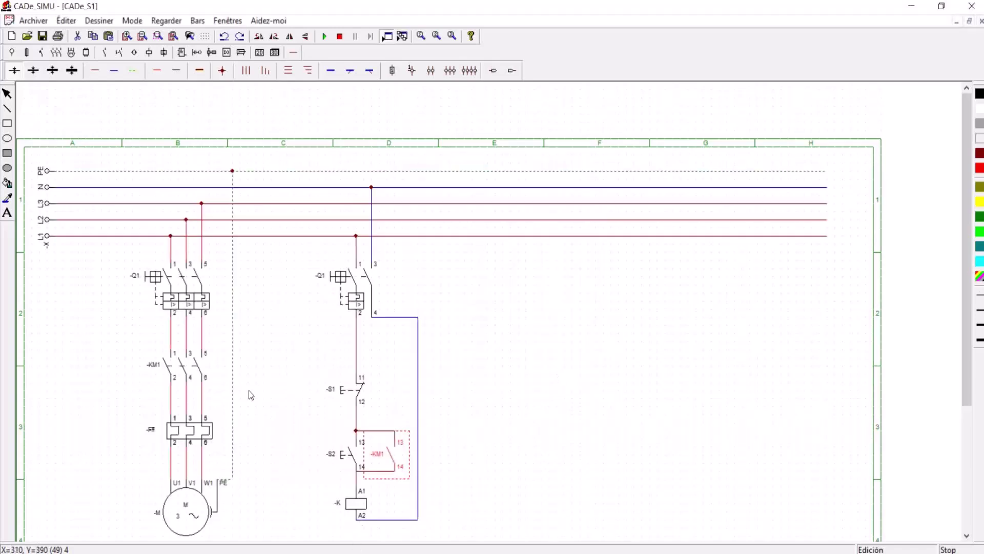
Step: Rename the relay coil with terminals A1 and A2 as -KM1
{"action": "double_click", "coordinate": [359, 504]}
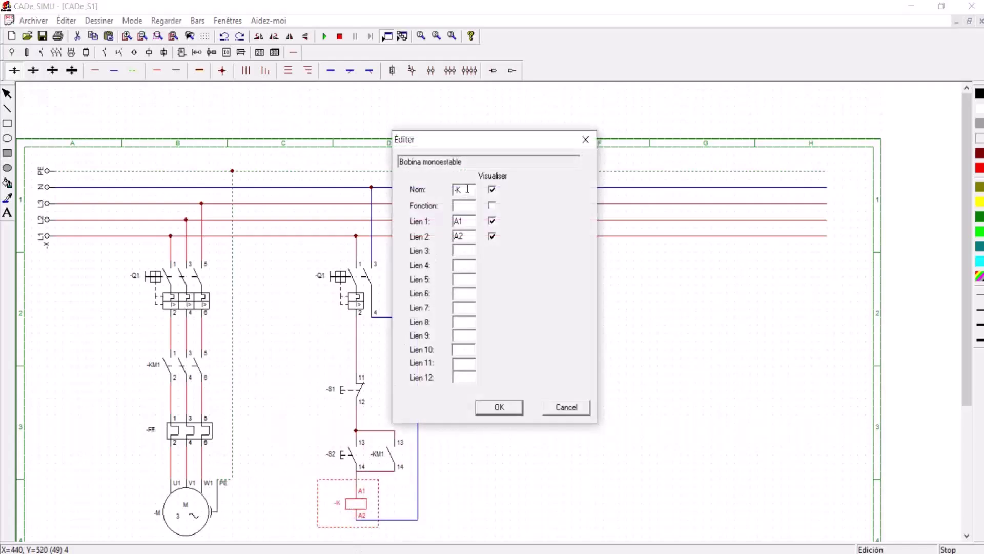
{"action": "type", "text": "M1"}
{"action": "left_click", "coordinate": [506, 407]}
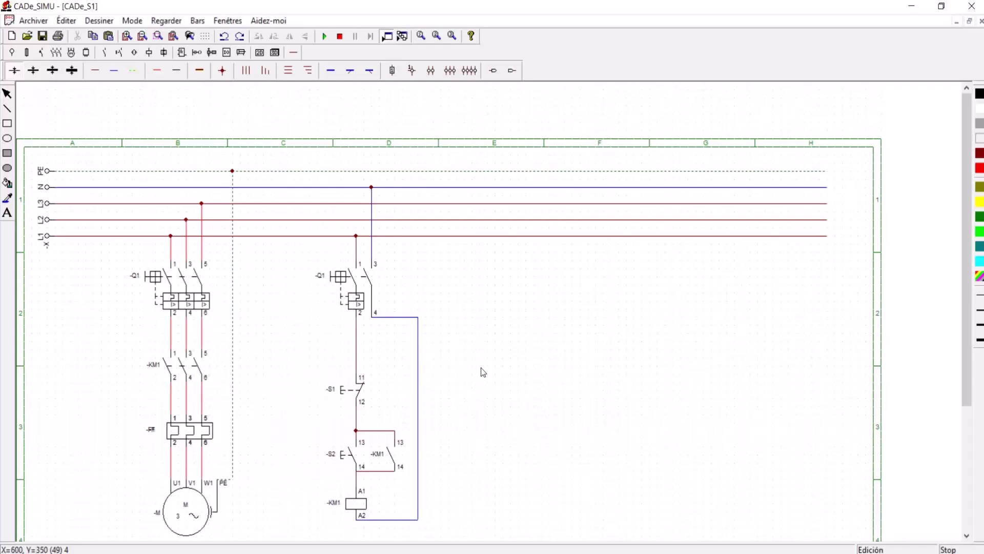
Step: Start the simulation of the motor starter circuit
{"action": "left_click", "coordinate": [325, 36]}
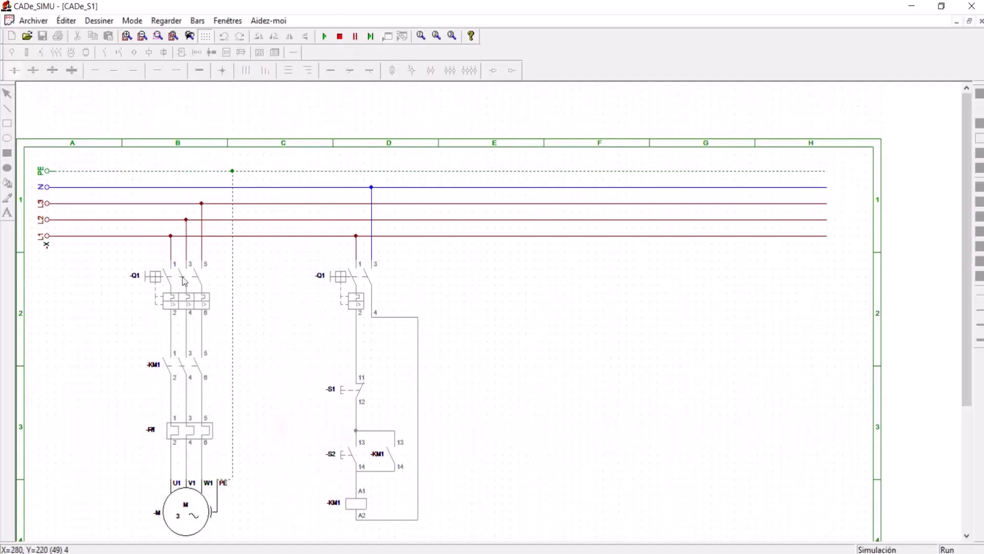
Step: Close breaker -Q1, start the motor with -S2, stop it with -S1, restart it with -S2, and end the simulation
{"action": "left_click", "coordinate": [163, 285]}
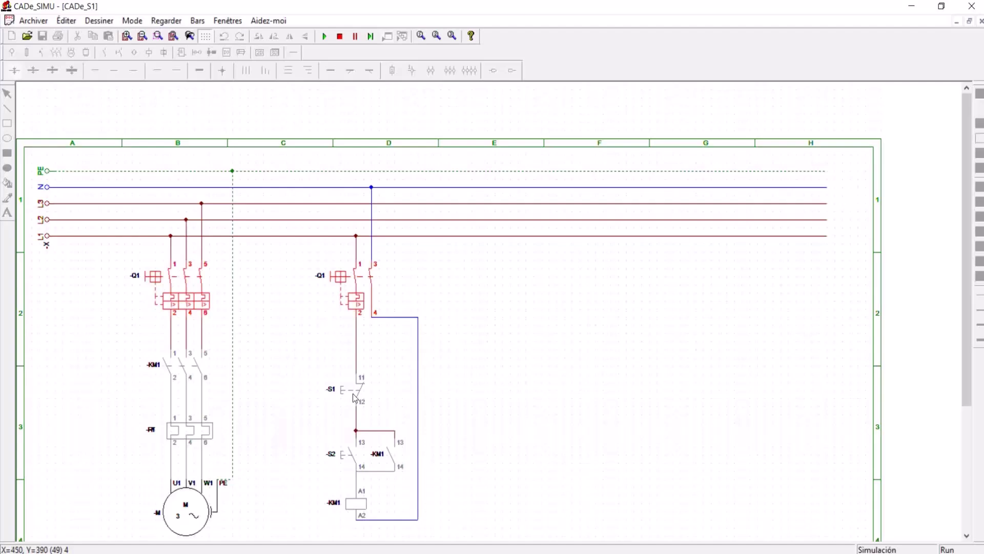
{"action": "left_click", "coordinate": [356, 461]}
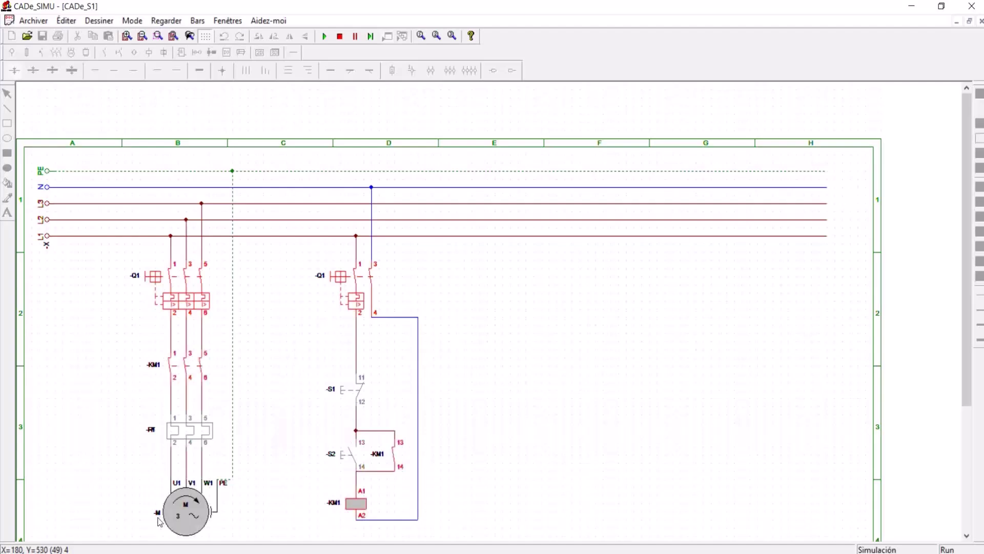
{"action": "left_click", "coordinate": [349, 397]}
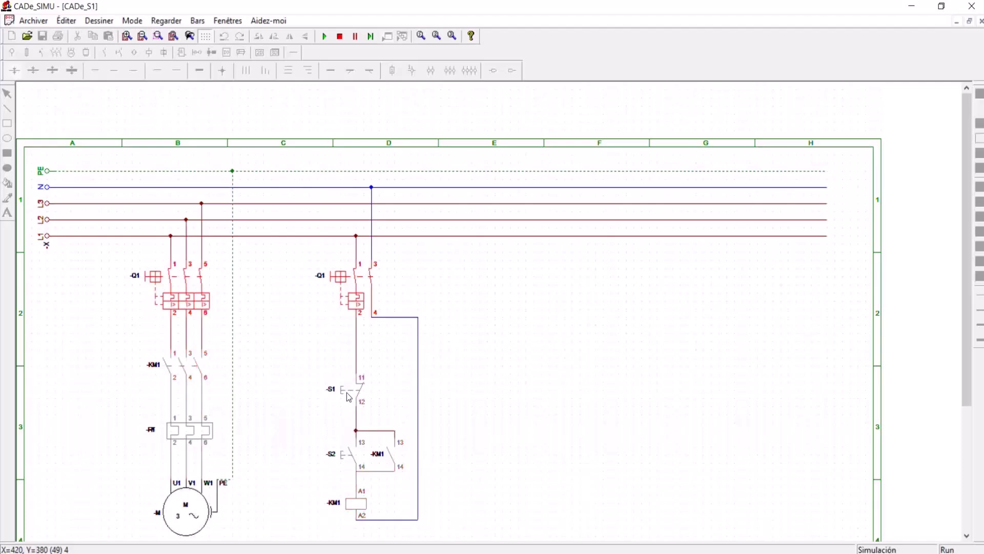
{"action": "left_click", "coordinate": [356, 456]}
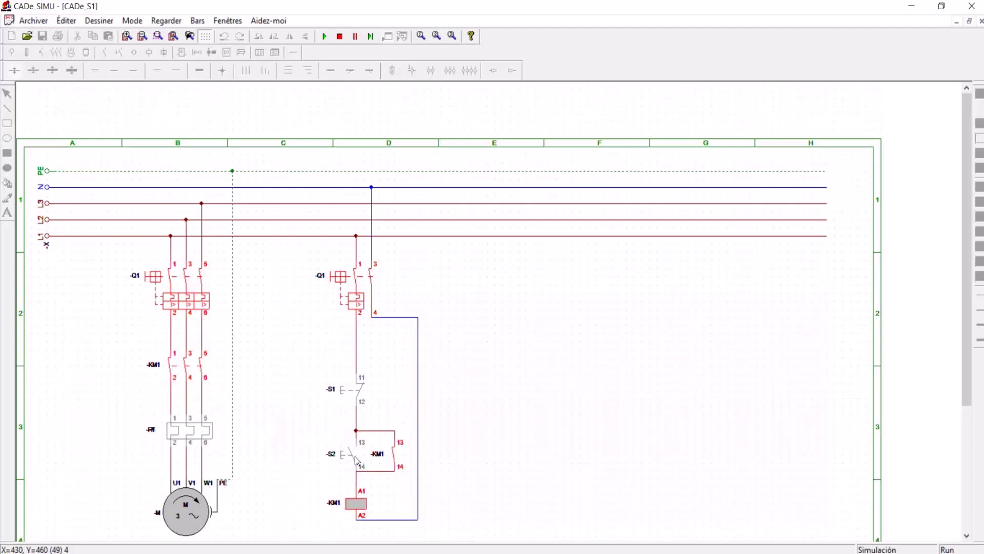
{"action": "left_click", "coordinate": [339, 36]}
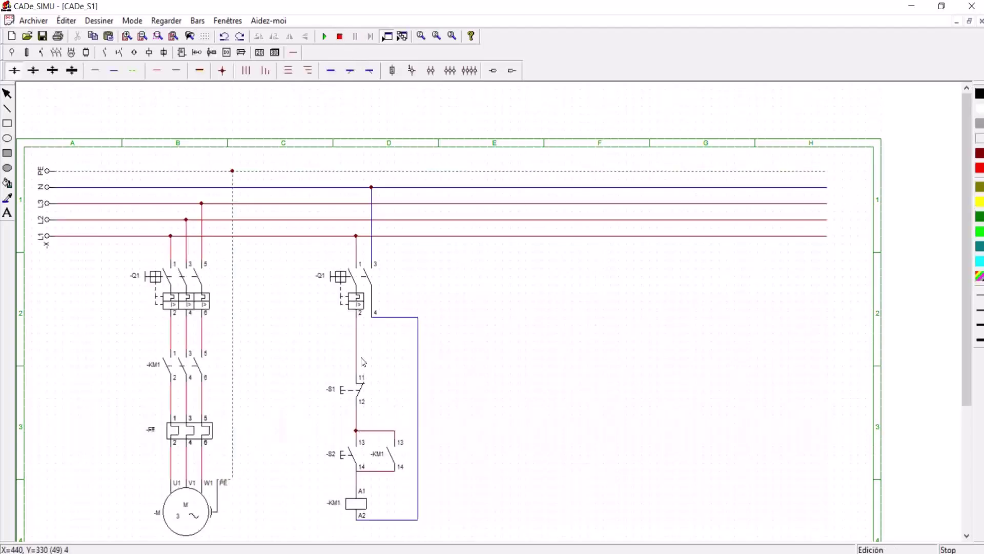
Step: Try to replace the control-circuit wire between terminal 2 of -Q1 and terminal 11 of -S1 with a new phase wire
{"action": "left_click", "coordinate": [358, 350]}
{"action": "left_click", "coordinate": [357, 342]}
{"action": "key", "text": "Delete"}
{"action": "key", "text": "Delete"}
{"action": "left_click", "coordinate": [96, 70]}
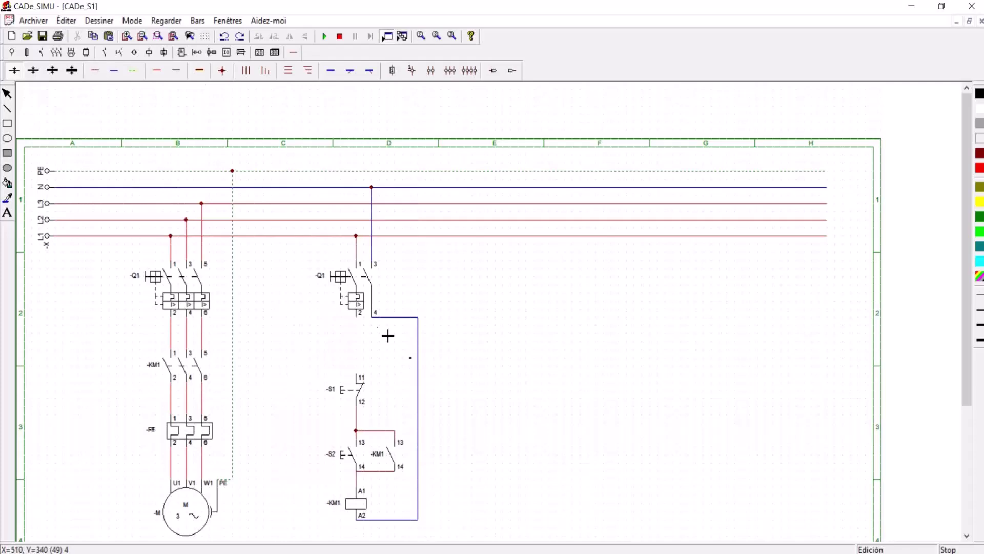
{"action": "left_click_drag", "start_coordinate": [362, 318], "coordinate": [370, 382]}
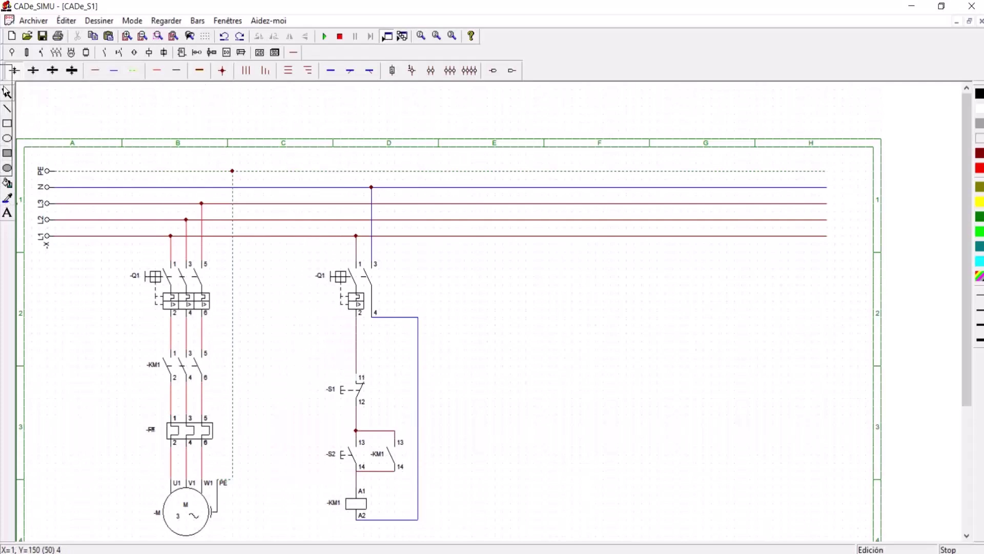
Step: Simulate the circuit with breaker -Q1 closed to check the redrawn control wire, and end the simulation
{"action": "left_click", "coordinate": [324, 37]}
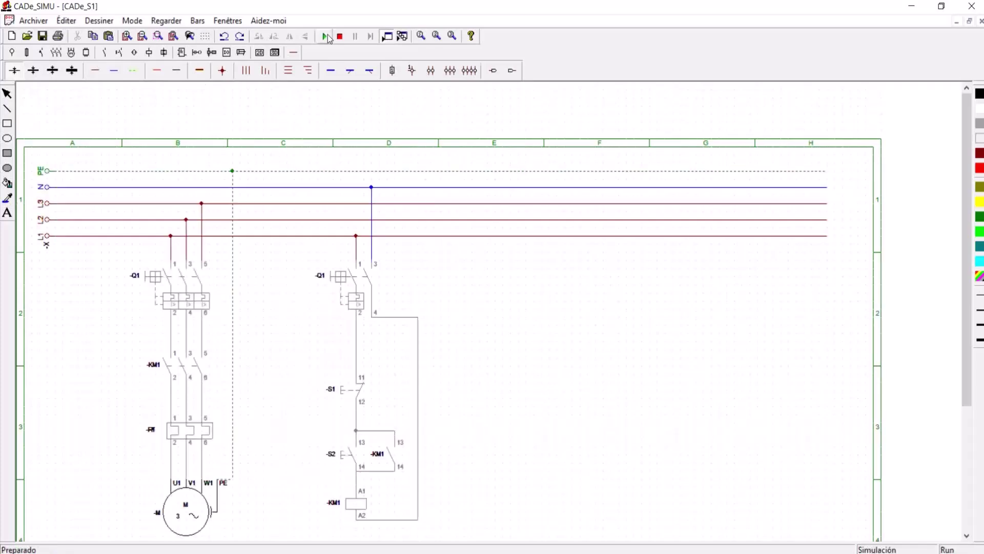
{"action": "left_click", "coordinate": [172, 279]}
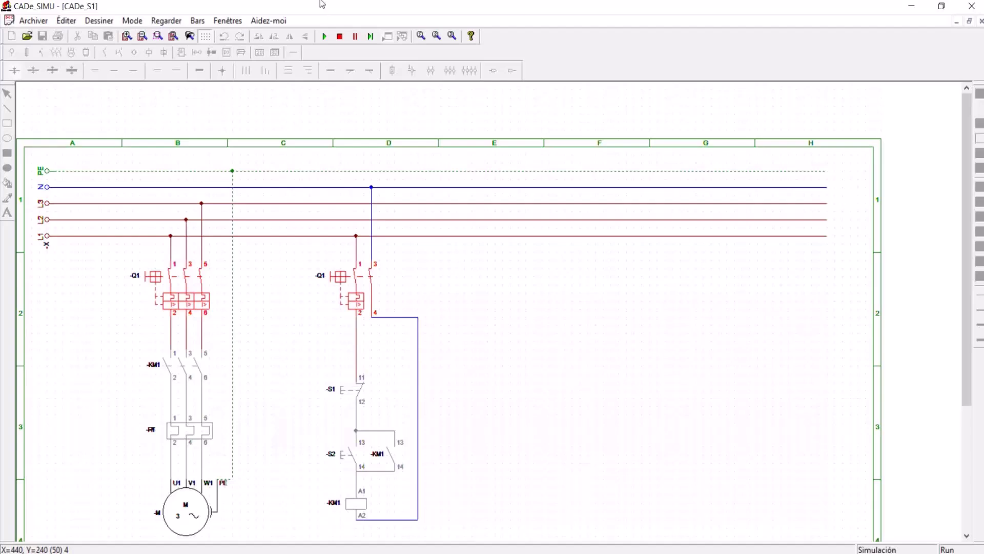
{"action": "left_click", "coordinate": [339, 36]}
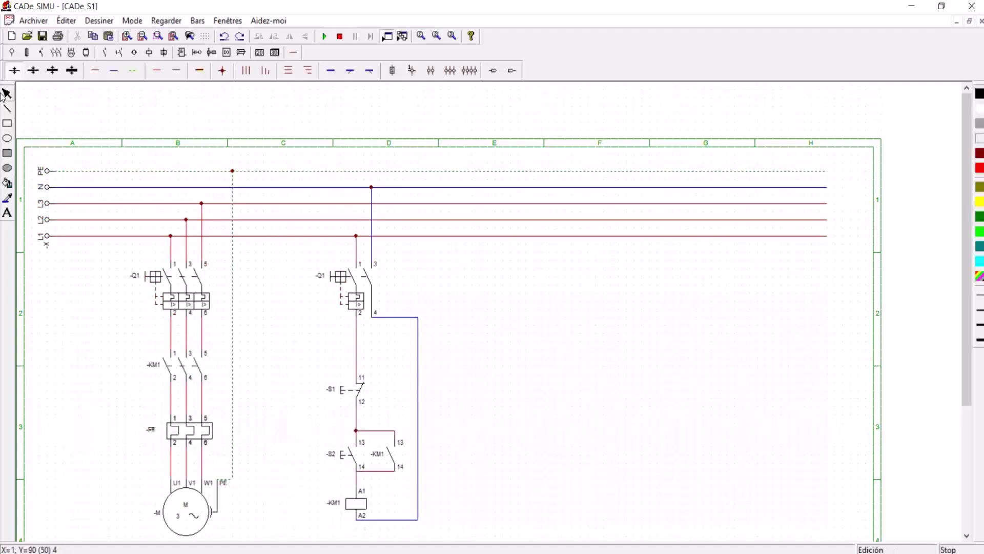
Step: Delete the wire between -Q1 and -S1 in the control circuit and redraw it from terminal 2 to terminal 11
{"action": "left_click", "coordinate": [358, 350]}
{"action": "key", "text": "Delete"}
{"action": "left_click", "coordinate": [102, 75]}
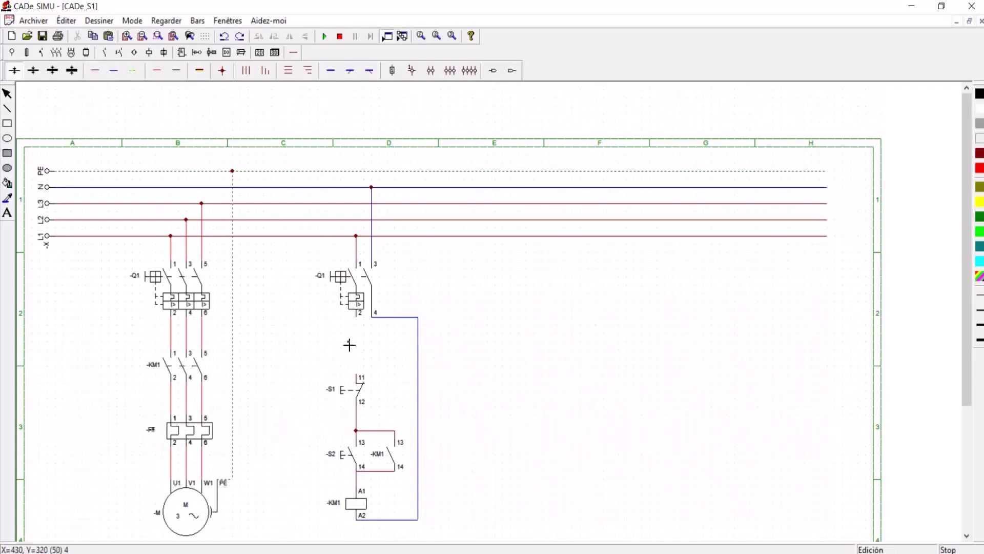
{"action": "left_click_drag", "start_coordinate": [359, 321], "coordinate": [373, 377]}
Step: Simulate the rewired circuit: close breaker -Q1, start the motor with -S2, stop it with -S1, and end the simulation
{"action": "left_click", "coordinate": [325, 37]}
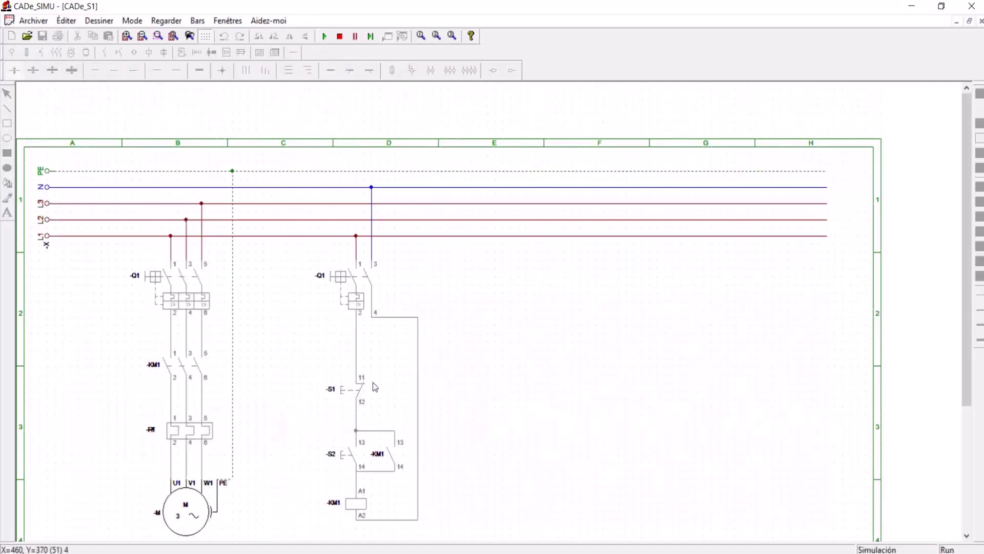
{"action": "left_click", "coordinate": [152, 282]}
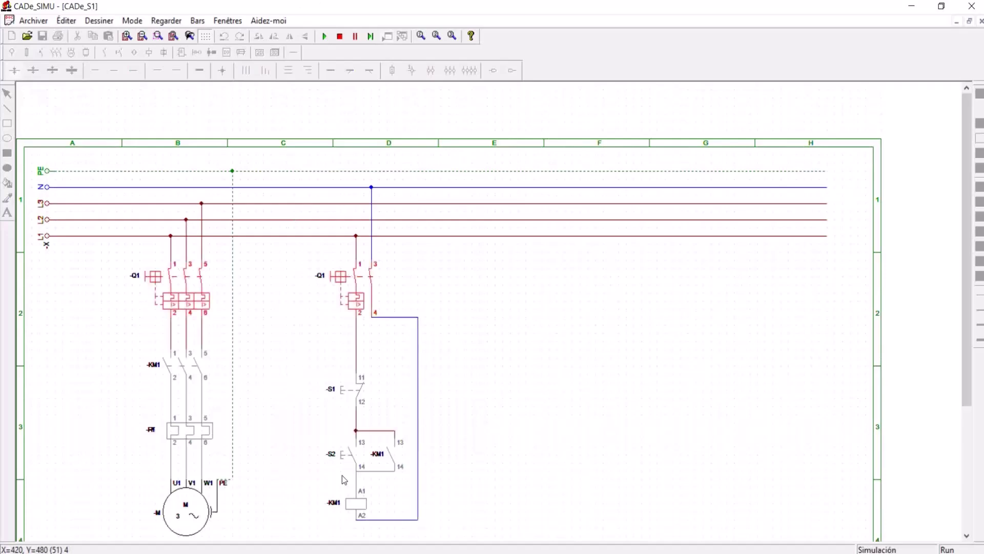
{"action": "left_click", "coordinate": [350, 453]}
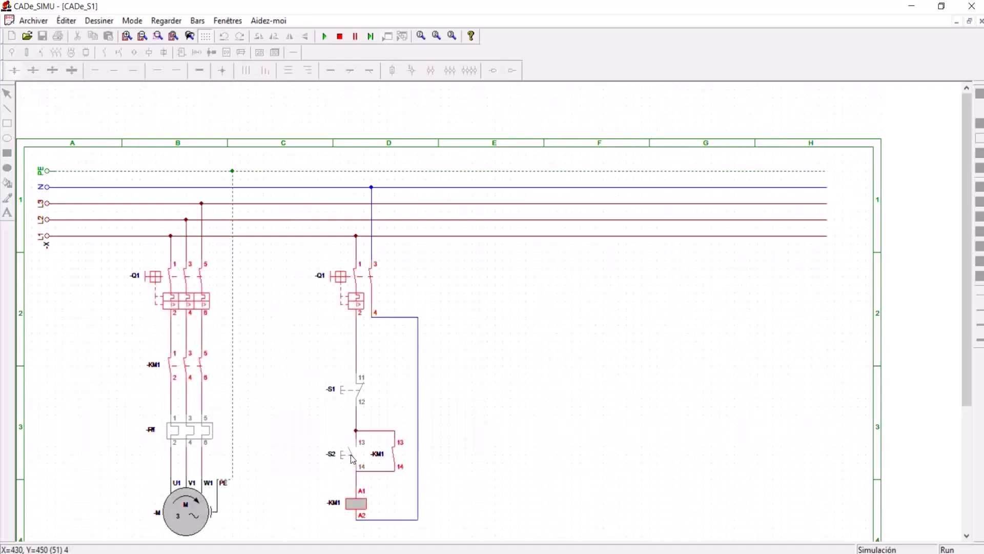
{"action": "left_click", "coordinate": [360, 399]}
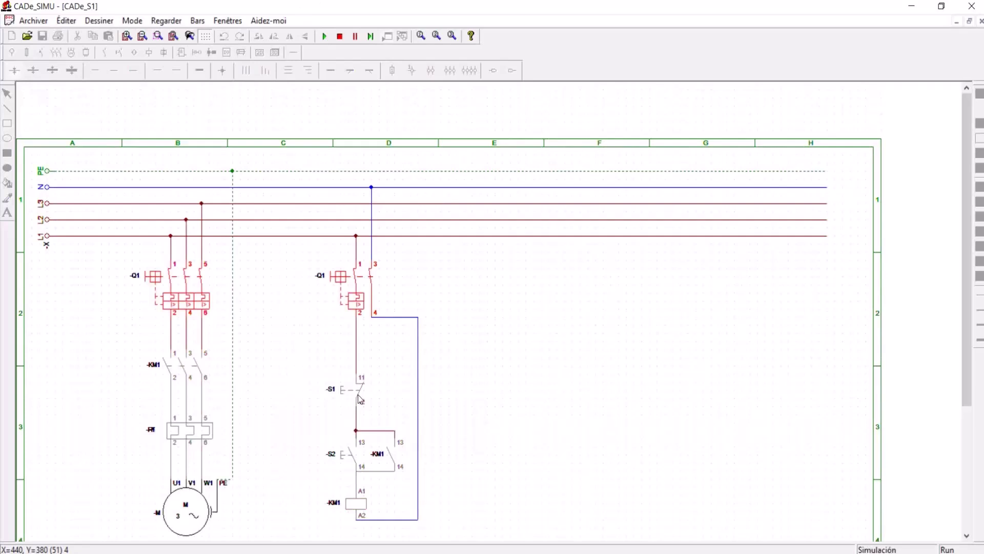
{"action": "left_click", "coordinate": [340, 37]}
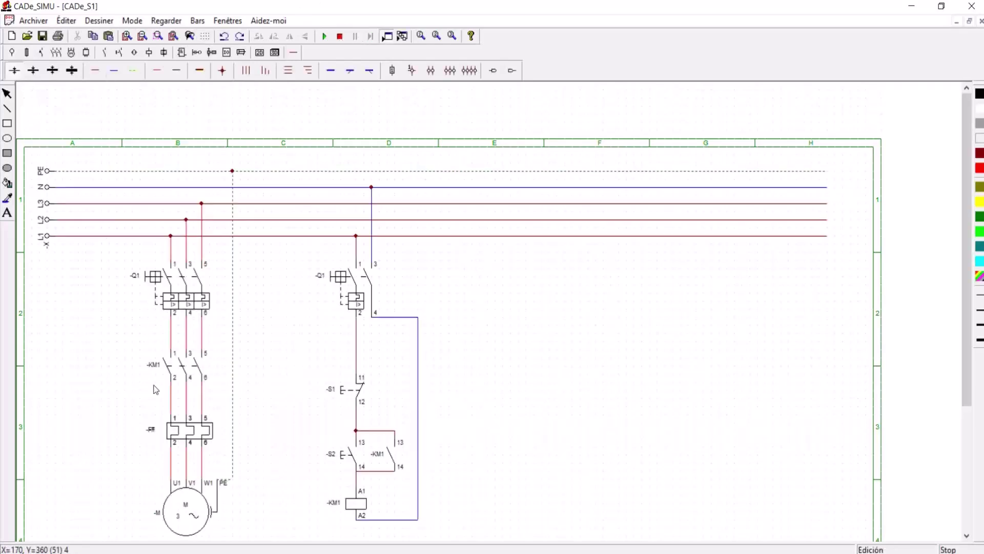